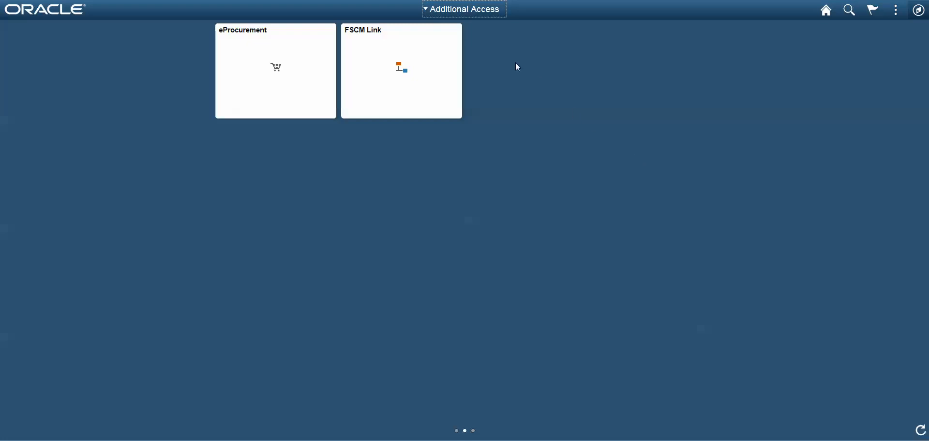
Open the eProcurement requisition page for business unit GSH01 and enter the requester's ID.
{"action": "left_click", "coordinate": [282, 79]}
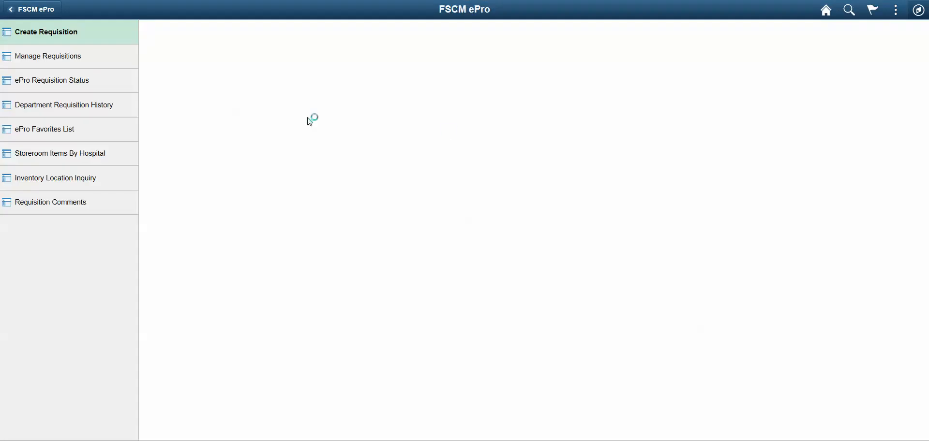
{"action": "left_click", "coordinate": [252, 89]}
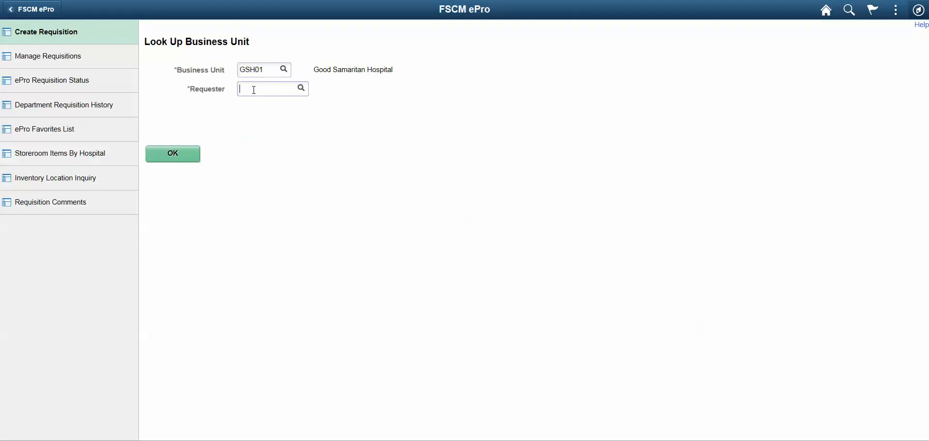
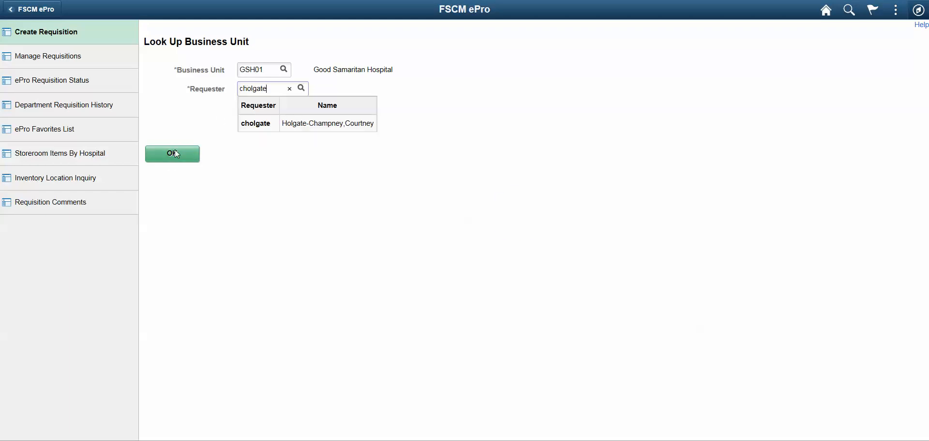
{"action": "left_click", "coordinate": [176, 154]}
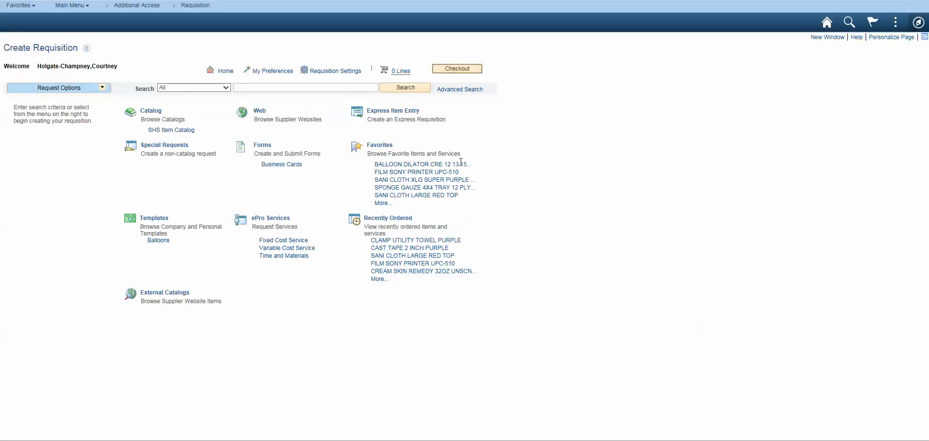
Add 2 each of the favorite items SANI CLOTH LARGE RED TOP, CAST TAPE 2 INCH PURPLE and CLAMP UTILITY TOWEL PURPLE to the cart.
{"action": "left_click", "coordinate": [370, 147]}
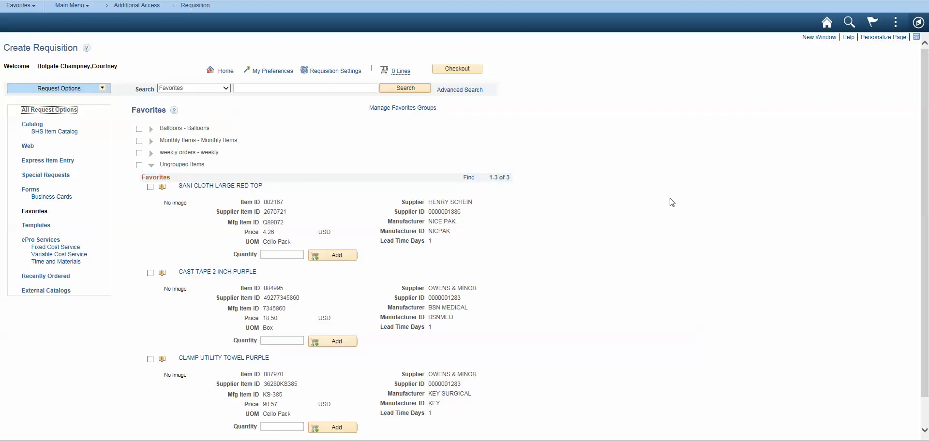
{"action": "scroll", "coordinate": [661, 201], "scroll_direction": "down", "scroll_amount": 1}
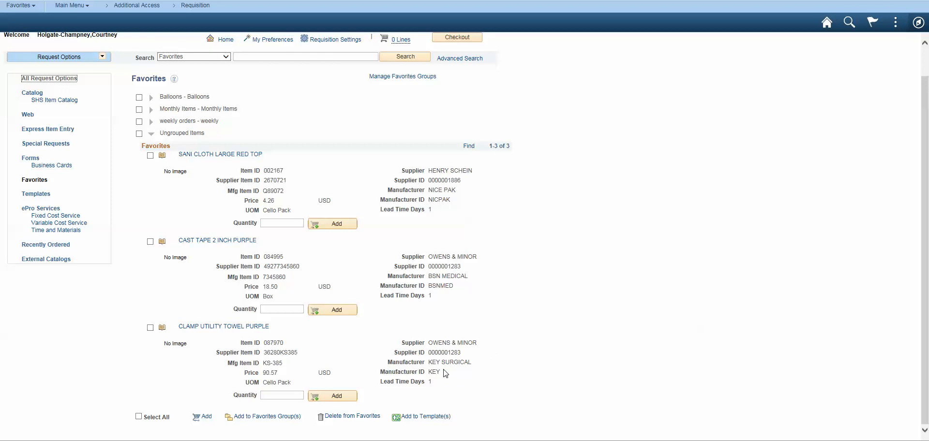
{"action": "left_click", "coordinate": [284, 222]}
{"action": "left_click", "coordinate": [295, 308]}
{"action": "type", "text": "2"}
{"action": "left_click", "coordinate": [150, 155]}
{"action": "left_click", "coordinate": [150, 242]}
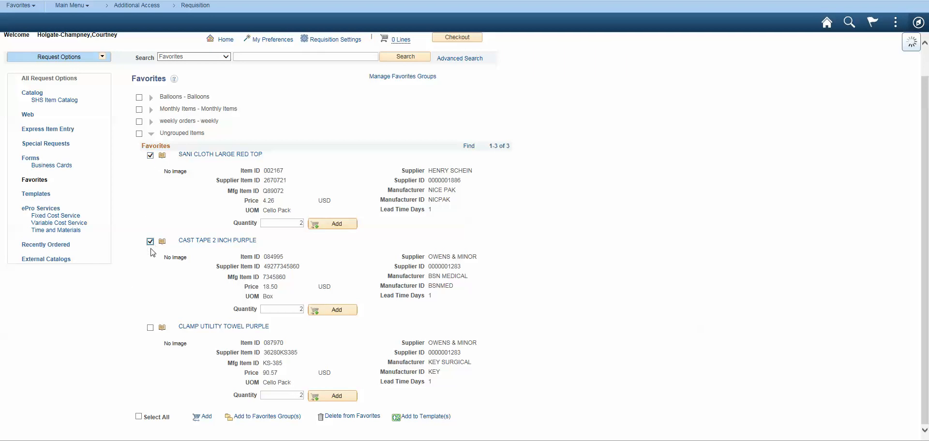
{"action": "left_click", "coordinate": [150, 328]}
{"action": "left_click", "coordinate": [202, 417]}
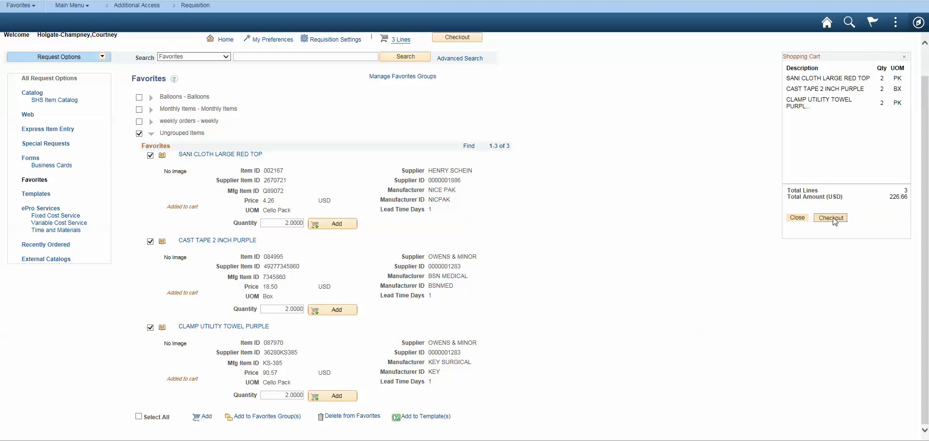
Check out the cart, name the requisition Testing and submit it.
{"action": "left_click", "coordinate": [833, 219]}
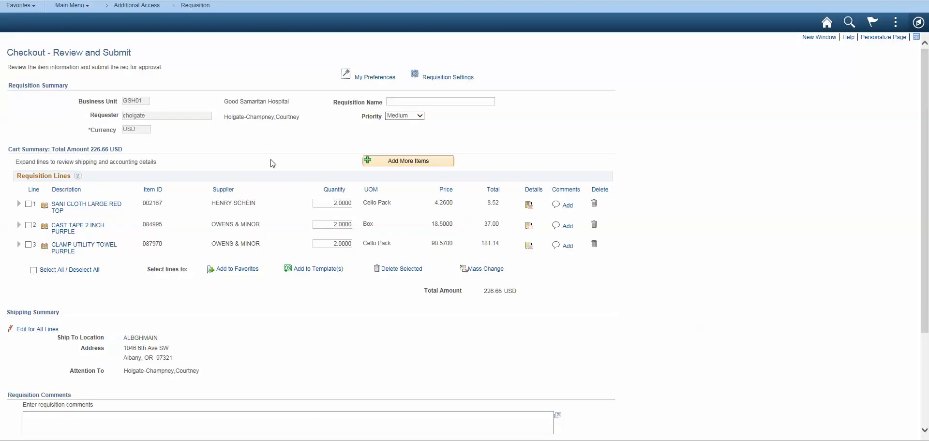
{"action": "left_click", "coordinate": [410, 101]}
{"action": "type", "text": "Testing"}
{"action": "scroll", "coordinate": [601, 368], "scroll_direction": "down", "scroll_amount": 3}
{"action": "left_click", "coordinate": [56, 410]}
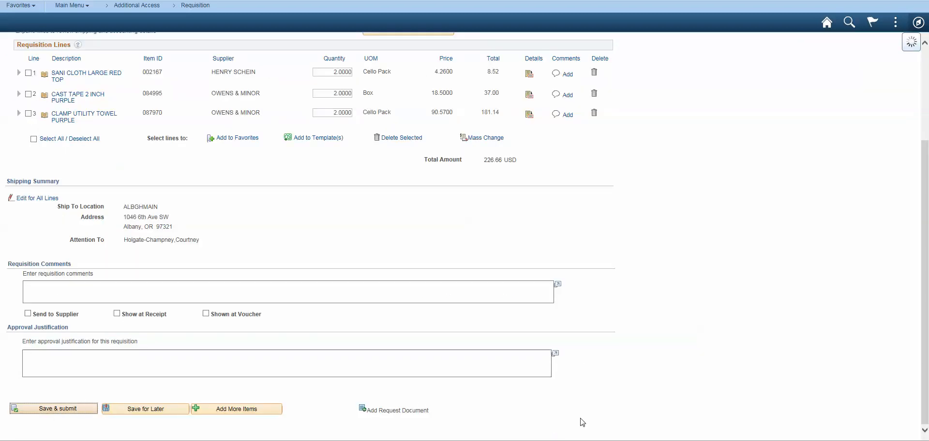
Return to the homepage and open Requisition Selection under Purchasing, Purchase Orders, Stage/Source Requests.
{"action": "left_click", "coordinate": [828, 30]}
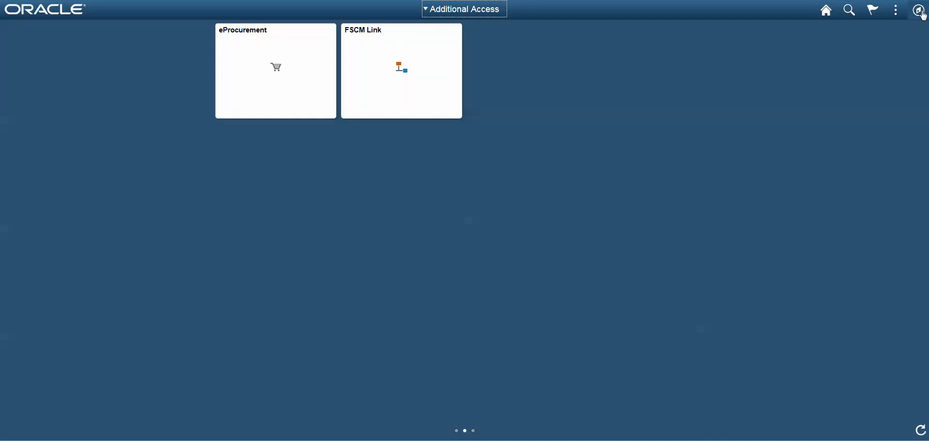
{"action": "left_click", "coordinate": [919, 22]}
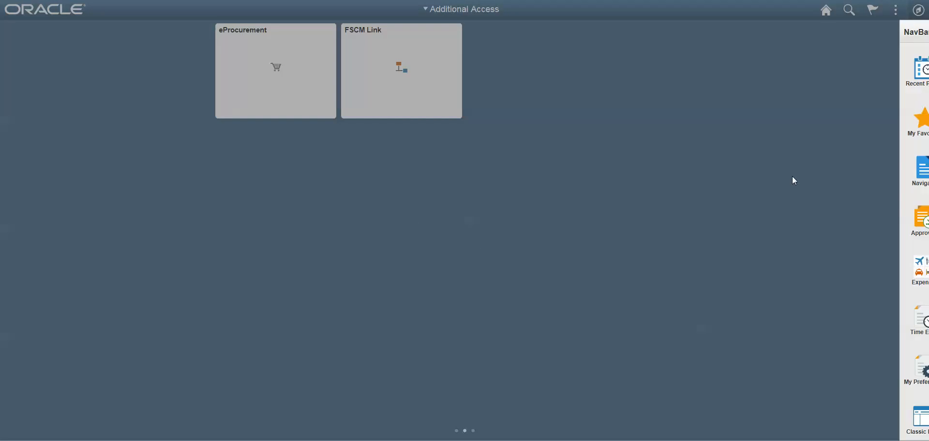
{"action": "left_click", "coordinate": [902, 172]}
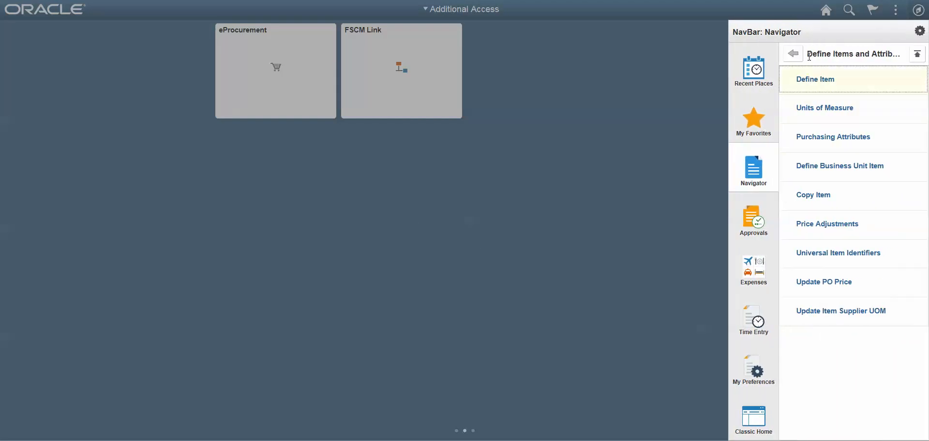
{"action": "left_click", "coordinate": [793, 53]}
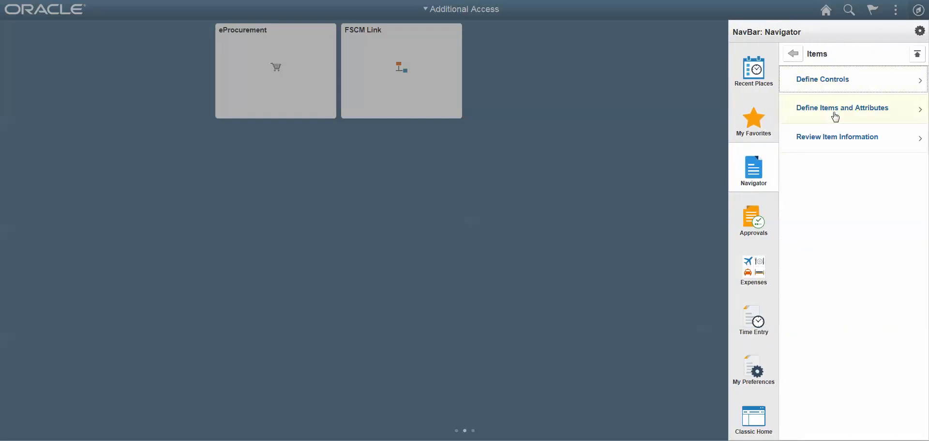
{"action": "left_click", "coordinate": [793, 54]}
{"action": "left_click", "coordinate": [828, 269]}
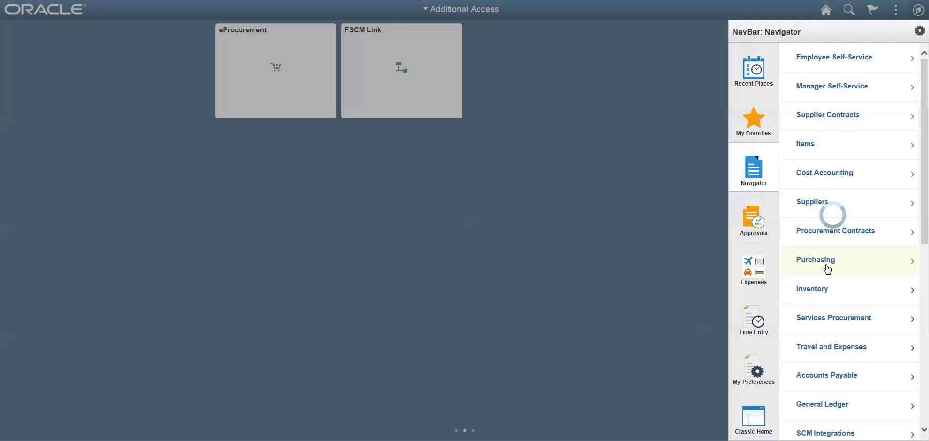
{"action": "left_click", "coordinate": [845, 88]}
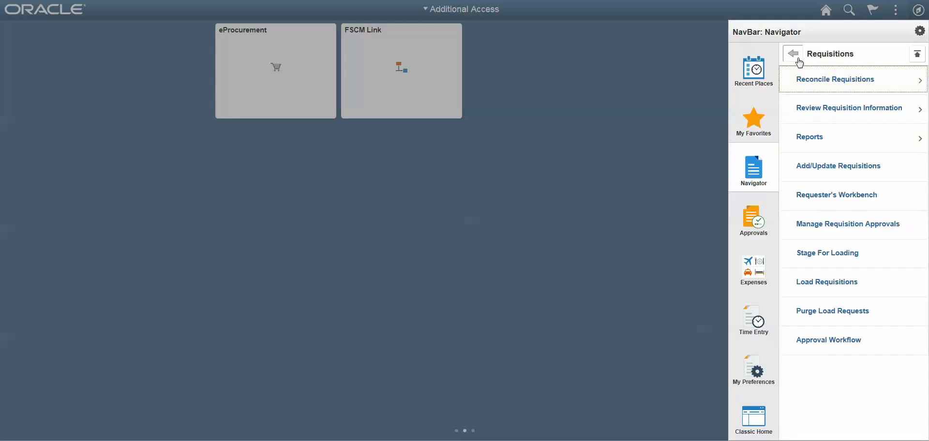
{"action": "left_click", "coordinate": [799, 59]}
{"action": "left_click", "coordinate": [842, 121]}
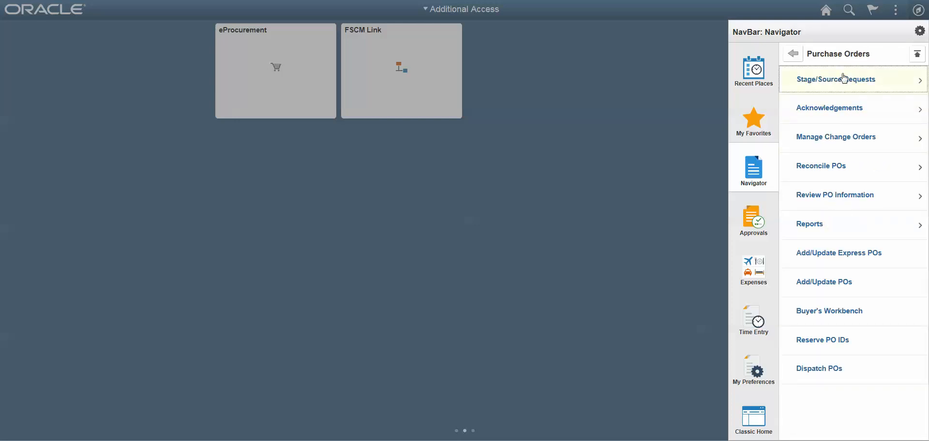
{"action": "left_click", "coordinate": [844, 79]}
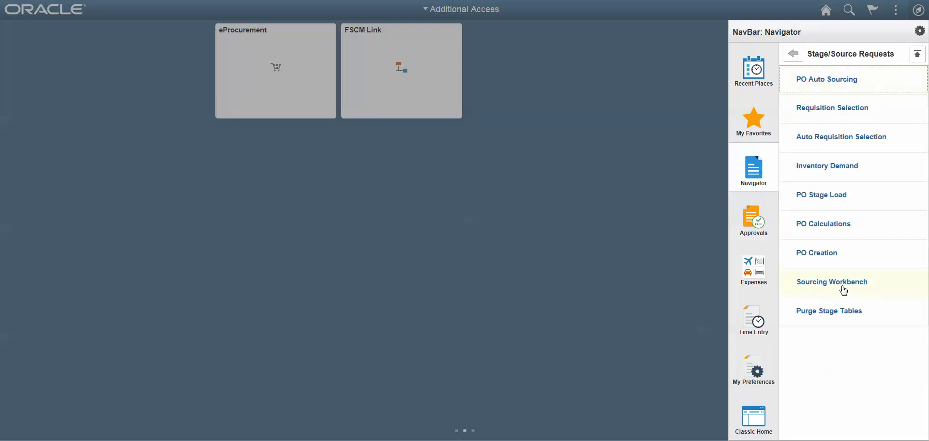
{"action": "left_click", "coordinate": [823, 121]}
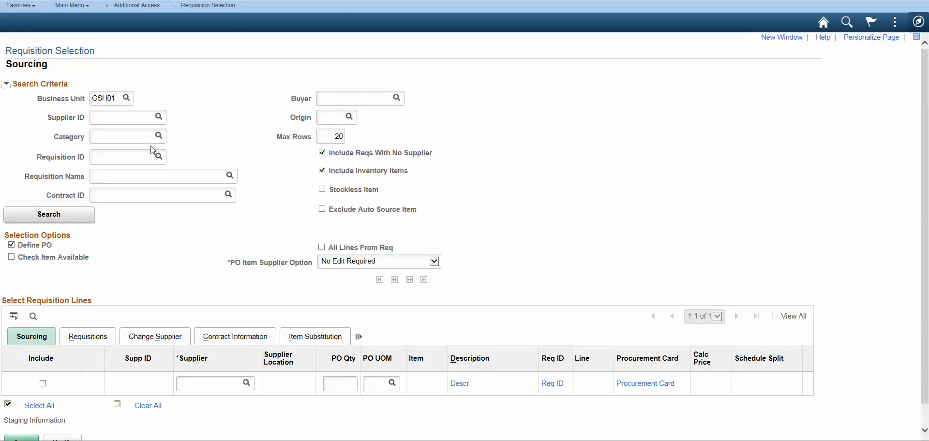
Search for requisitions to source in business unit GSH01 and review the requisition lines.
{"action": "left_click", "coordinate": [57, 214]}
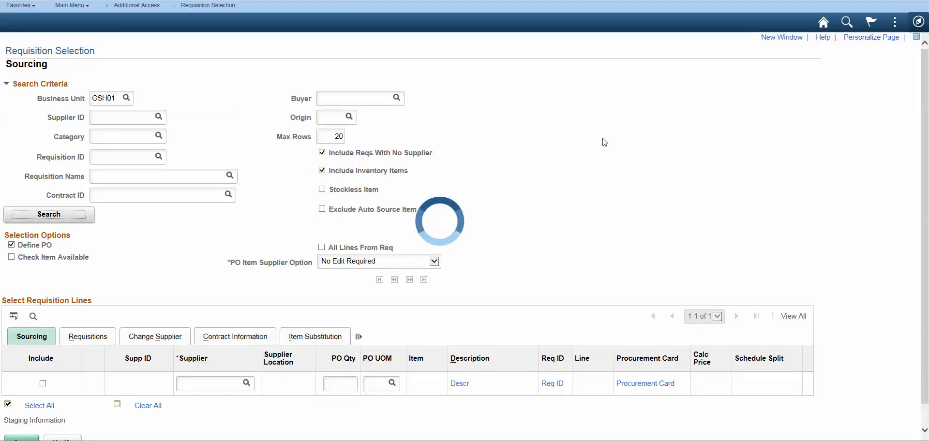
{"action": "scroll", "coordinate": [605, 142], "scroll_direction": "down", "scroll_amount": 1}
{"action": "scroll", "coordinate": [605, 142], "scroll_direction": "down", "scroll_amount": 1}
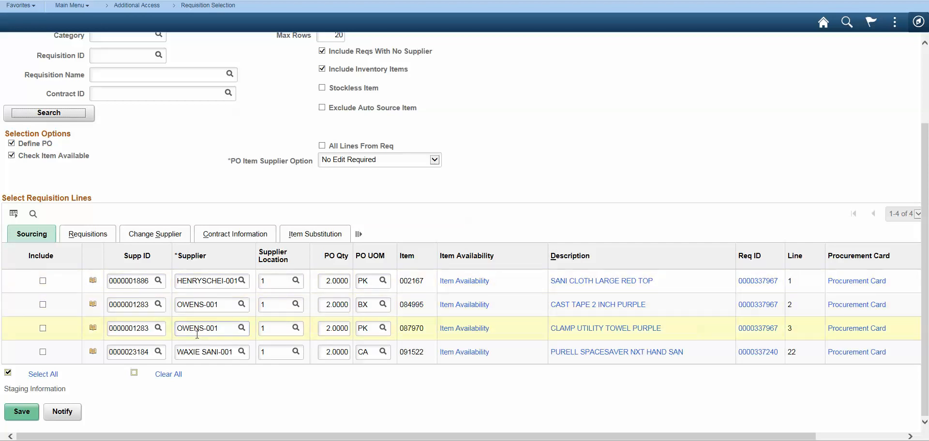
{"action": "scroll", "coordinate": [197, 334], "scroll_direction": "up", "scroll_amount": 2}
{"action": "scroll", "coordinate": [223, 368], "scroll_direction": "down", "scroll_amount": 2}
{"action": "scroll", "coordinate": [216, 238], "scroll_direction": "up", "scroll_amount": 3}
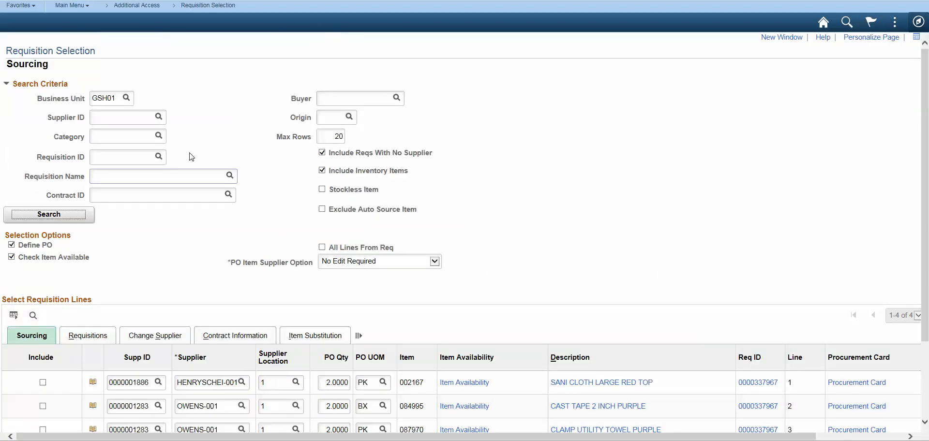
Go to PO Auto Sourcing, search for run controls beginning with PO and open PO_auto.
{"action": "left_click", "coordinate": [83, 6]}
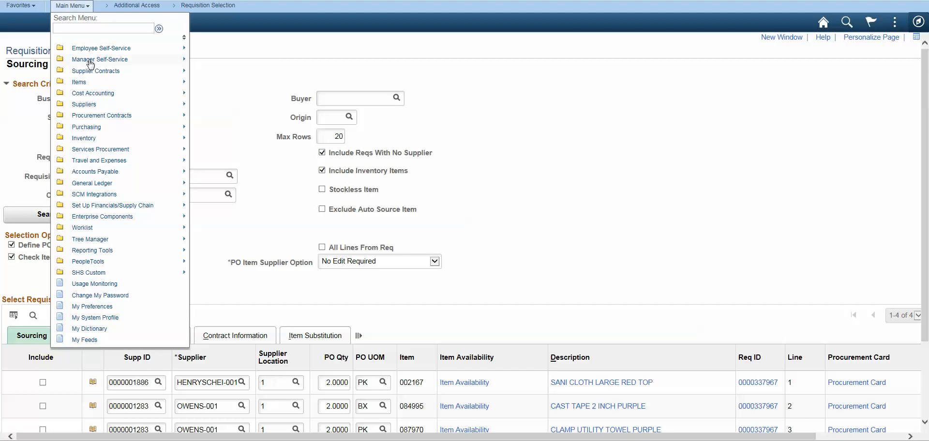
{"action": "mouse_move", "coordinate": [98, 132]}
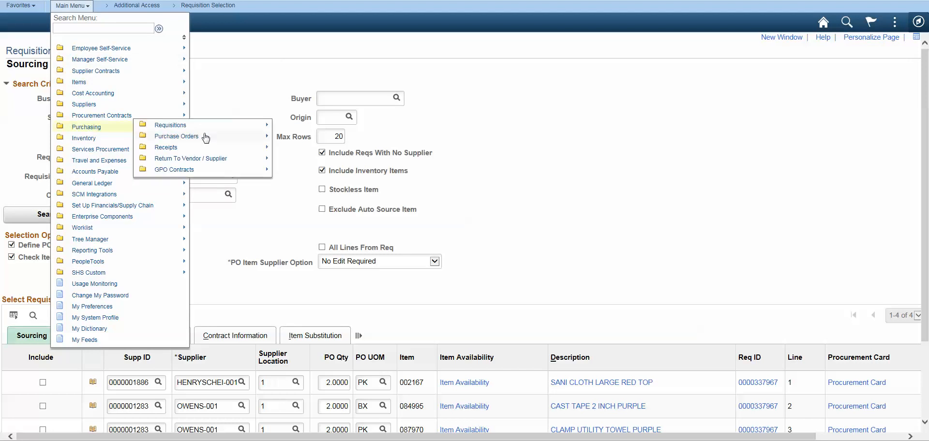
{"action": "mouse_move", "coordinate": [196, 140]}
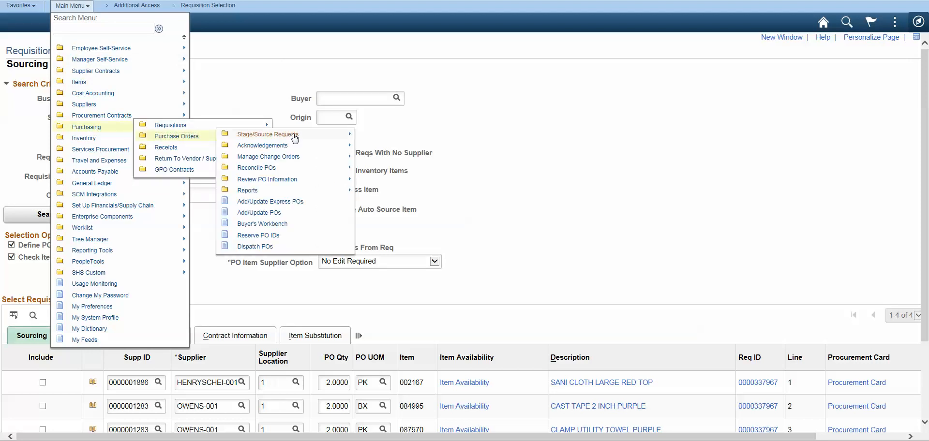
{"action": "mouse_move", "coordinate": [301, 139]}
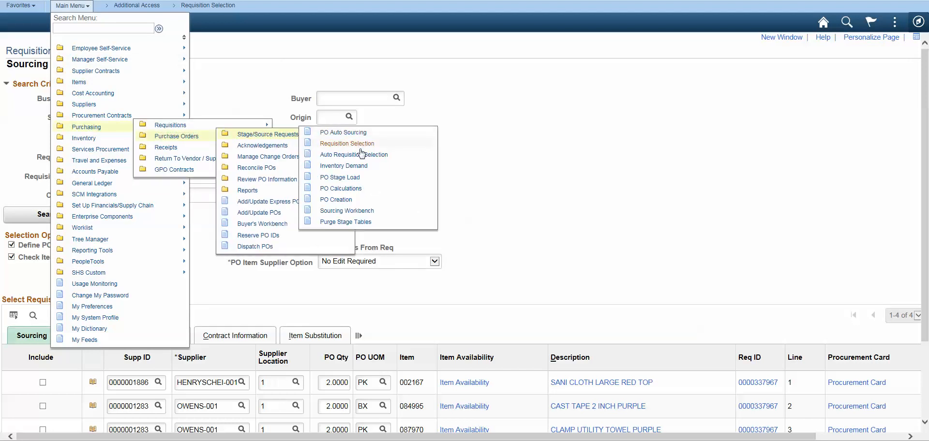
{"action": "left_click", "coordinate": [349, 134]}
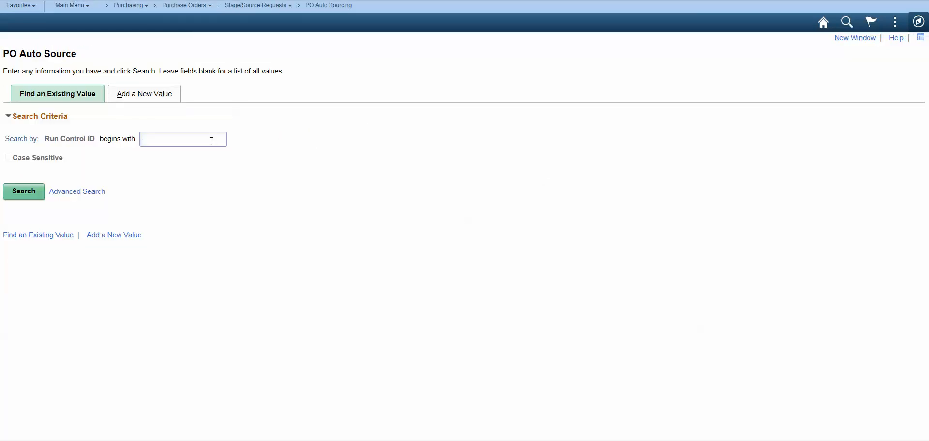
{"action": "type", "text": "PO"}
{"action": "key", "text": "Return"}
{"action": "left_click", "coordinate": [22, 271]}
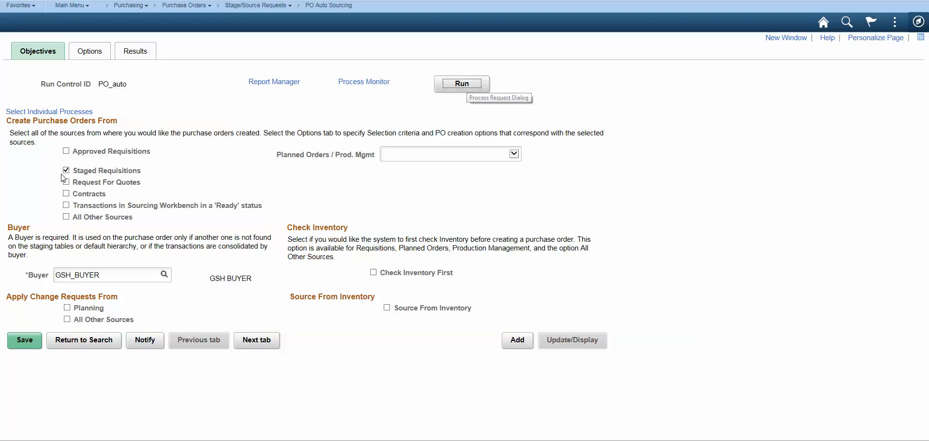
Include approved requisitions as a purchase order source and run the Automatic Purchasing Sourcing process.
{"action": "left_click", "coordinate": [66, 151]}
{"action": "left_click", "coordinate": [460, 87]}
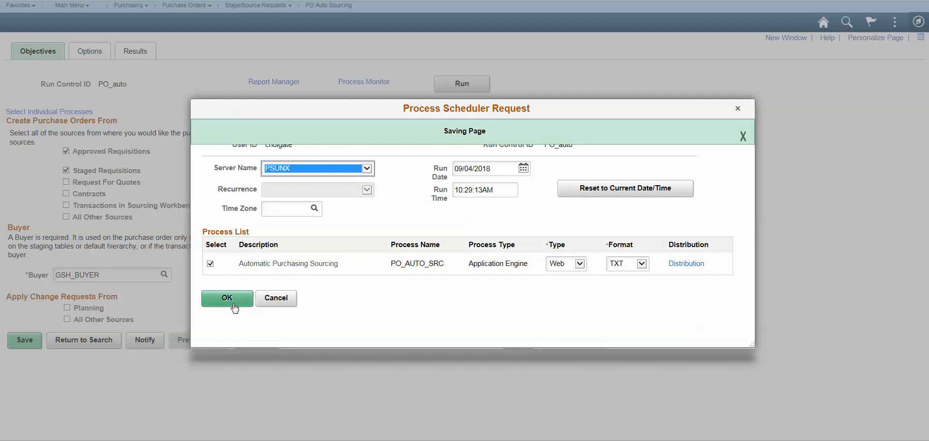
{"action": "left_click", "coordinate": [233, 305]}
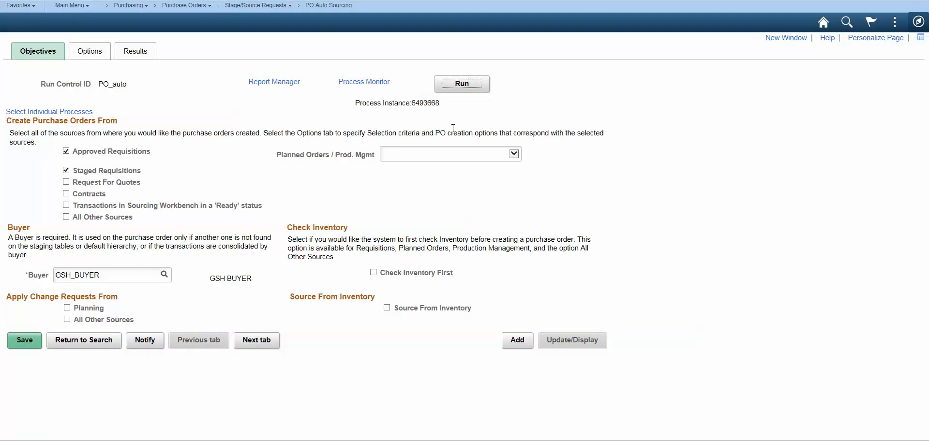
Open the Process Monitor and keep refreshing the process list to track the PO_AUTO_SRC run.
{"action": "left_click", "coordinate": [364, 82]}
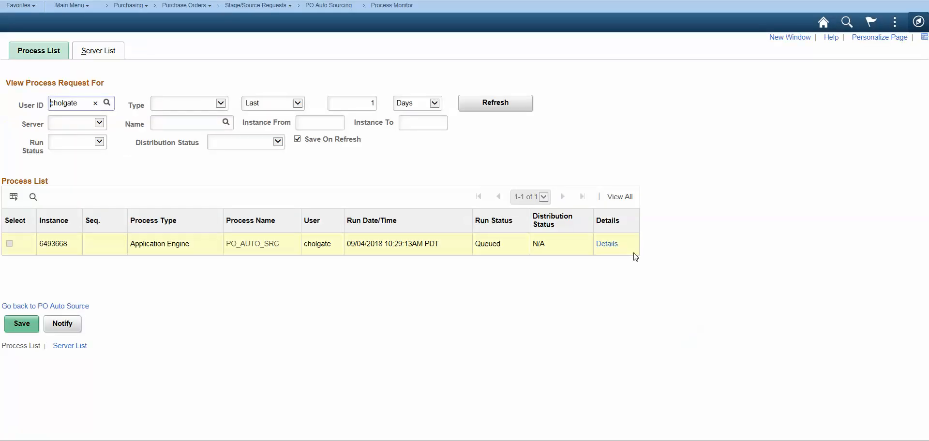
{"action": "left_click", "coordinate": [496, 103]}
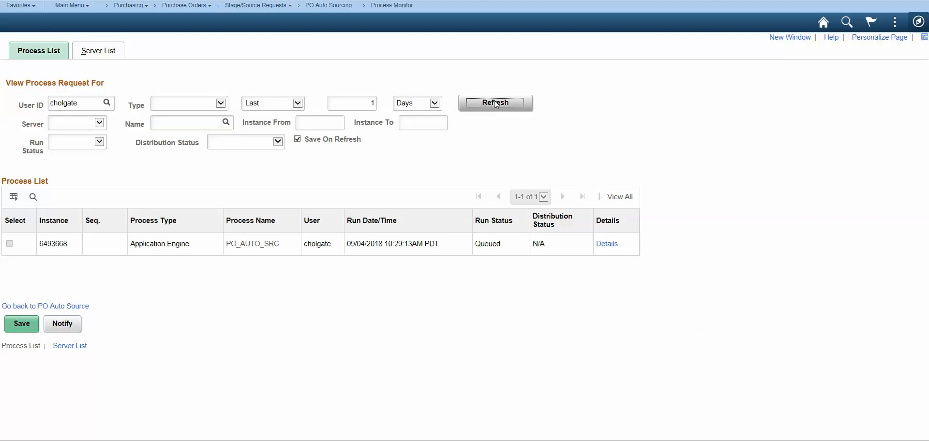
{"action": "left_click", "coordinate": [495, 104]}
{"action": "left_click", "coordinate": [501, 108]}
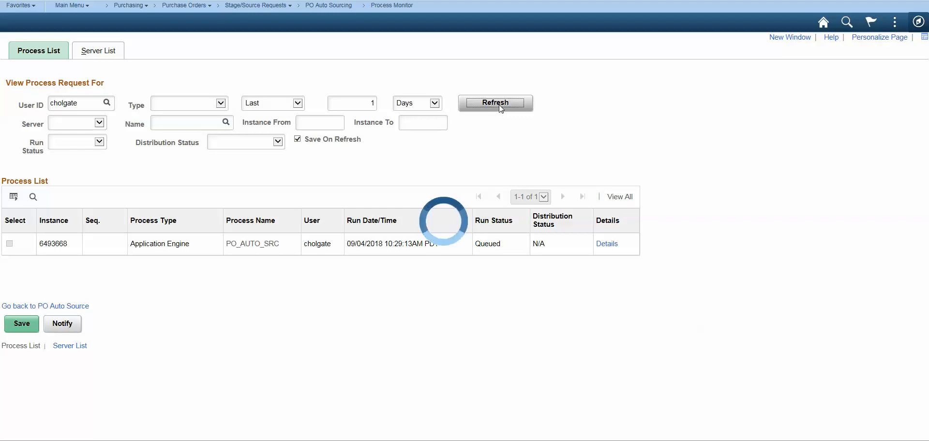
{"action": "left_click", "coordinate": [501, 109]}
{"action": "left_click", "coordinate": [501, 108]}
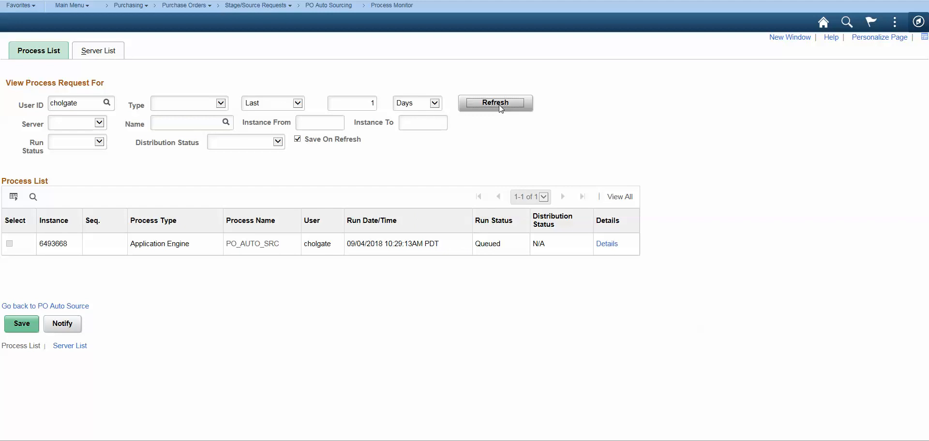
{"action": "left_click", "coordinate": [501, 109]}
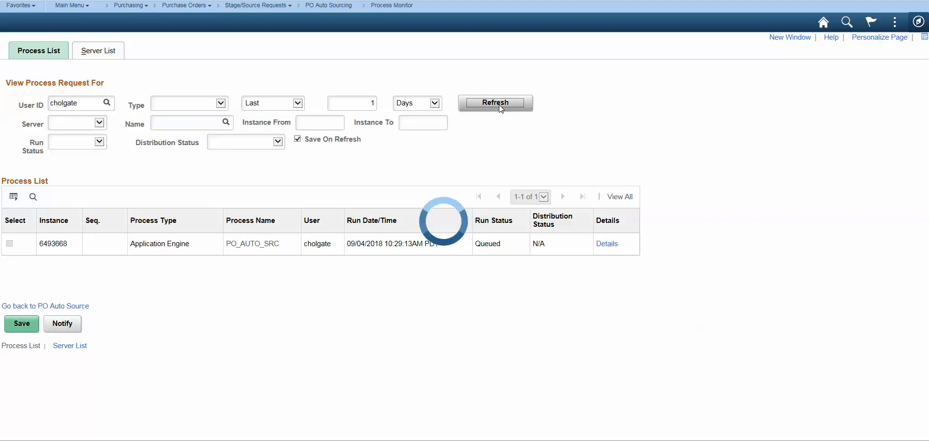
{"action": "left_click", "coordinate": [501, 108]}
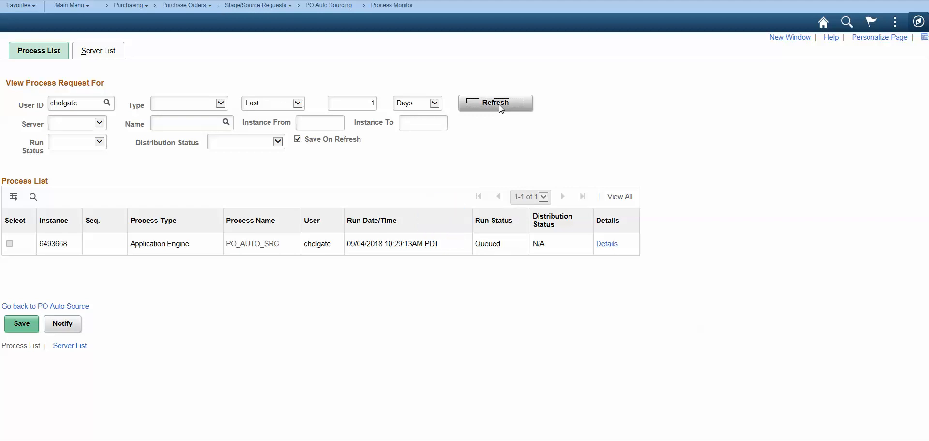
{"action": "left_click", "coordinate": [501, 109]}
{"action": "left_click", "coordinate": [501, 108]}
{"action": "left_click", "coordinate": [501, 108]}
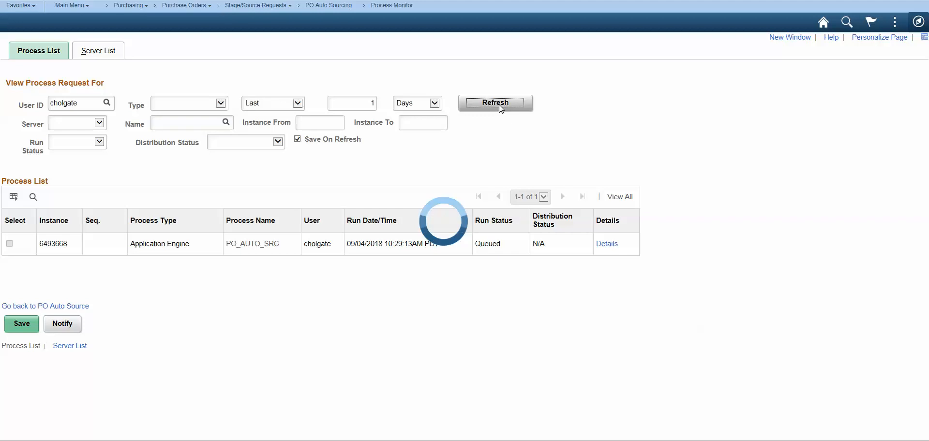
{"action": "left_click", "coordinate": [501, 109]}
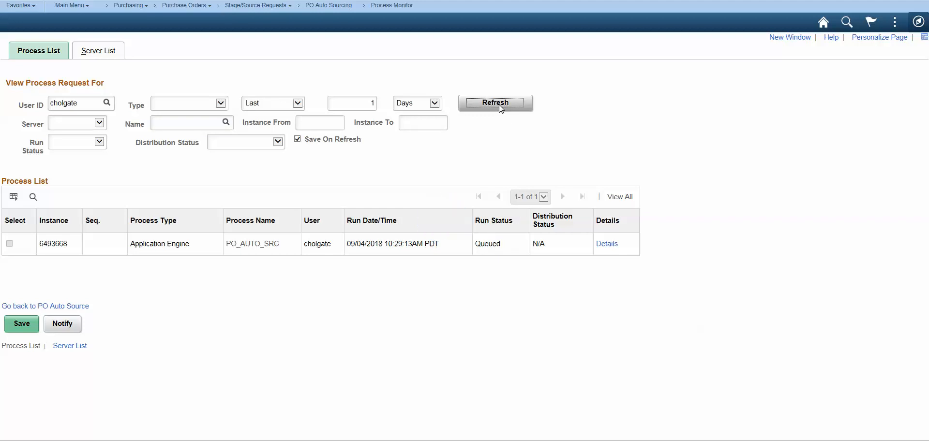
{"action": "left_click", "coordinate": [501, 109]}
{"action": "left_click", "coordinate": [501, 109]}
{"action": "left_click", "coordinate": [501, 109]}
{"action": "left_click", "coordinate": [501, 109]}
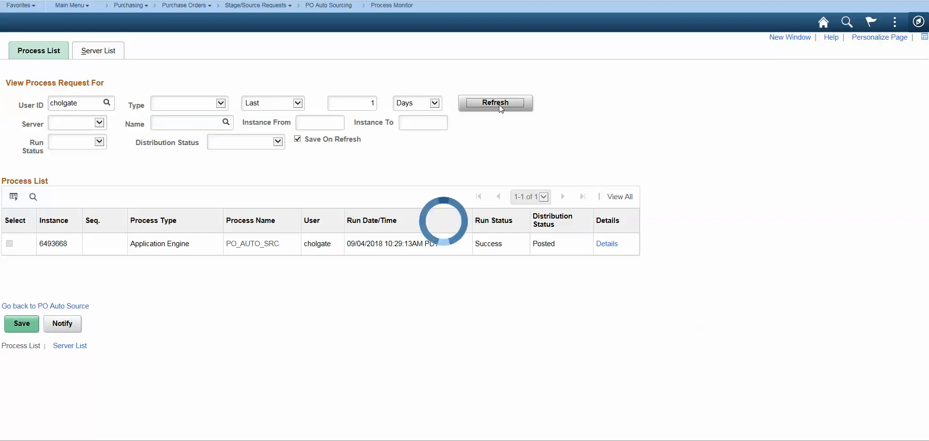
{"action": "left_click", "coordinate": [501, 109]}
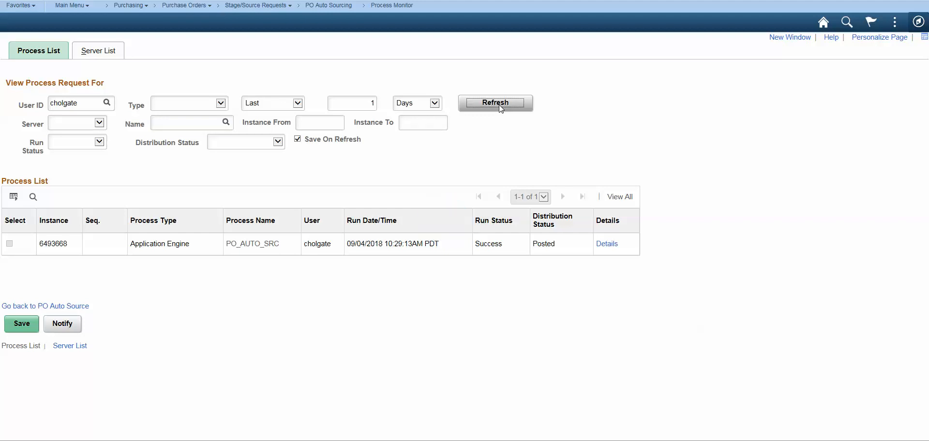
{"action": "left_click", "coordinate": [501, 108]}
{"action": "left_click", "coordinate": [501, 108]}
{"action": "left_click", "coordinate": [500, 106]}
{"action": "left_click", "coordinate": [500, 106]}
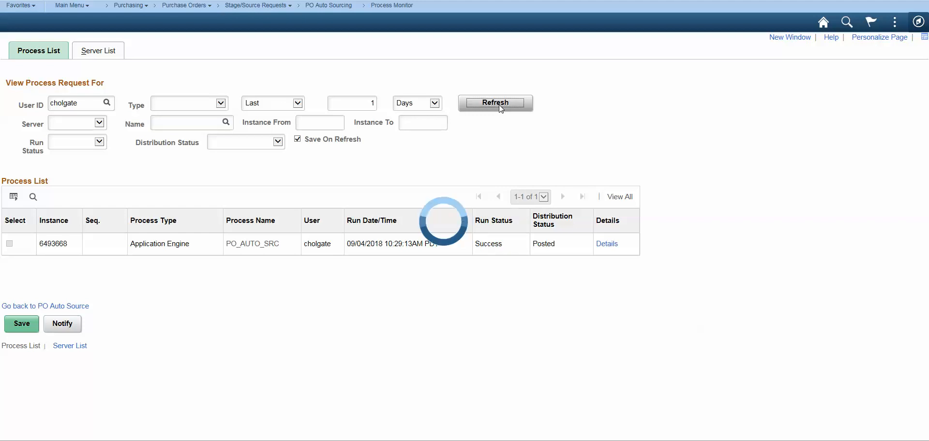
{"action": "left_click", "coordinate": [501, 106]}
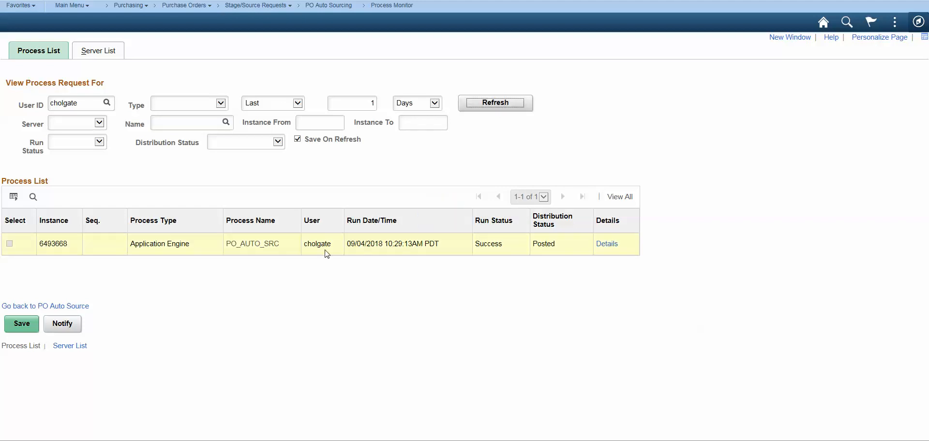
Go to Add/Update POs under Purchasing, Purchase Orders, and search existing purchase orders in GSH01 with purchase order date t (today).
{"action": "left_click", "coordinate": [129, 6]}
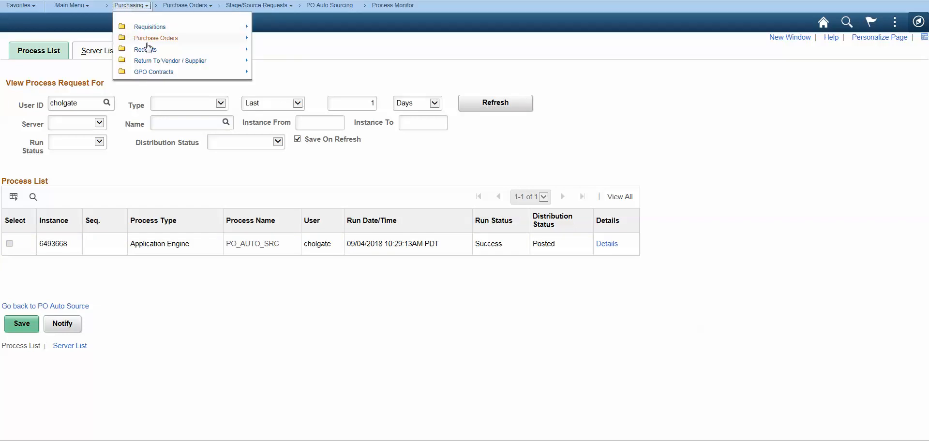
{"action": "mouse_move", "coordinate": [151, 44]}
{"action": "left_click", "coordinate": [254, 117]}
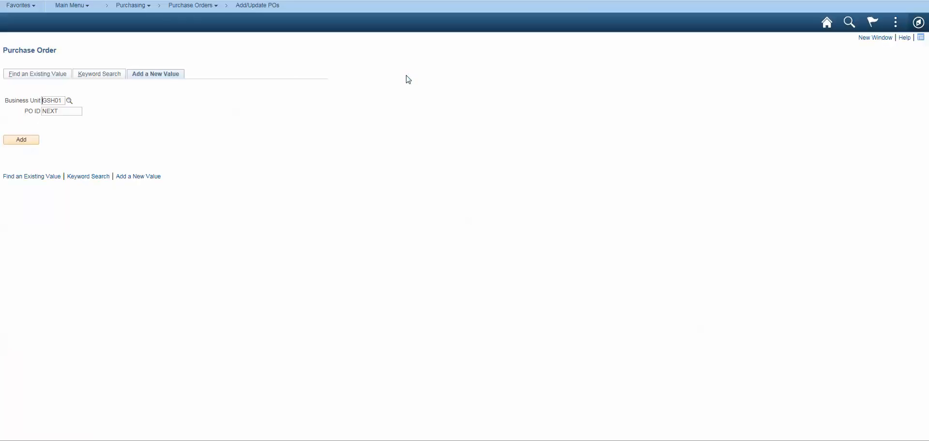
{"action": "left_click", "coordinate": [57, 74]}
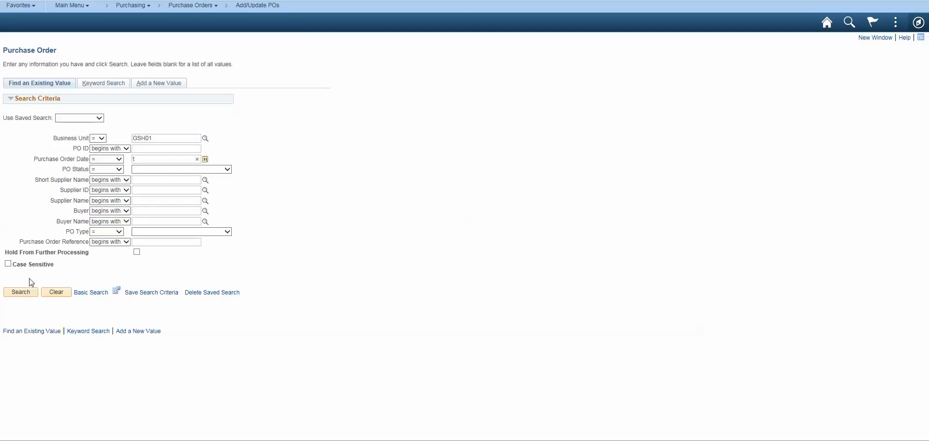
{"action": "left_click", "coordinate": [21, 292]}
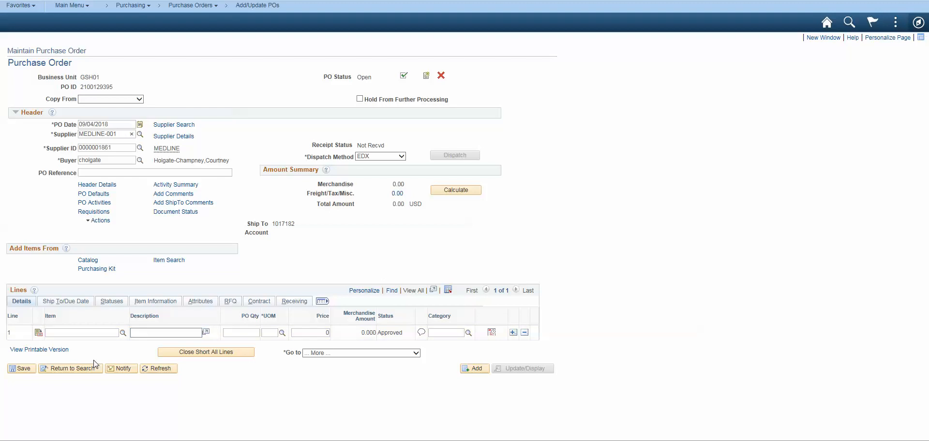
Clear the PO ID from the search criteria, search business unit GSH01 again, and return to the purchase order search.
{"action": "left_click", "coordinate": [72, 373]}
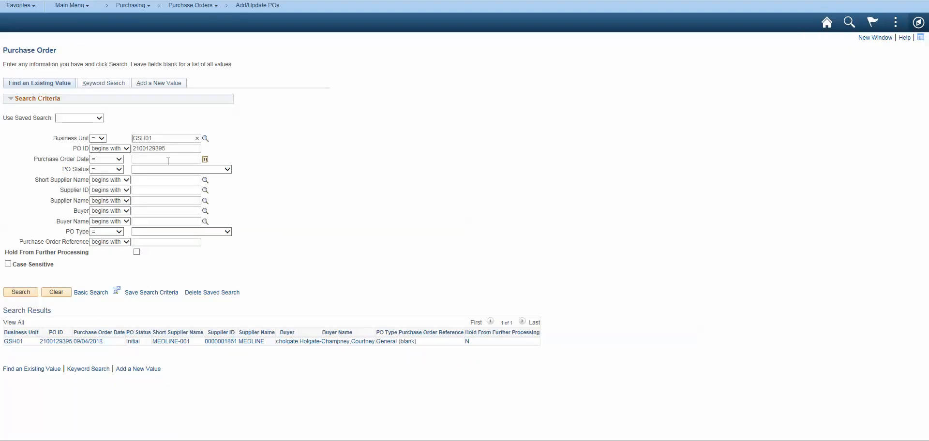
{"action": "left_click_drag", "start_coordinate": [167, 149], "coordinate": [62, 154]}
{"action": "key", "text": "BackSpace"}
{"action": "left_click", "coordinate": [20, 292]}
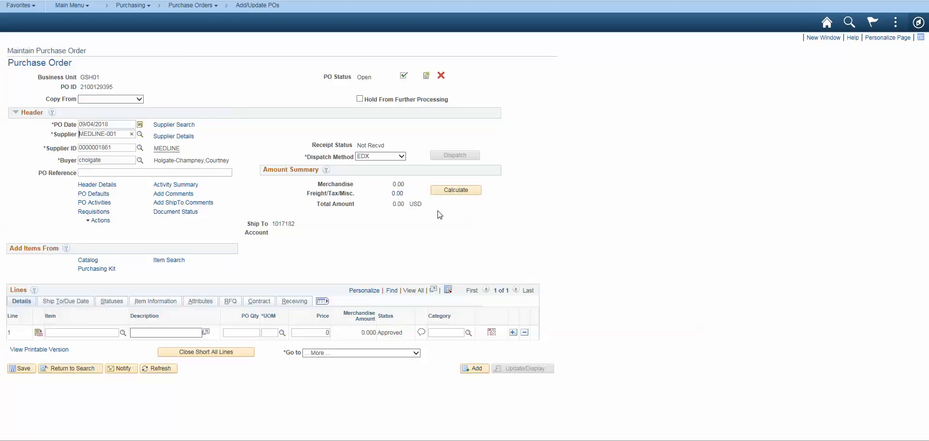
{"action": "left_click", "coordinate": [68, 369]}
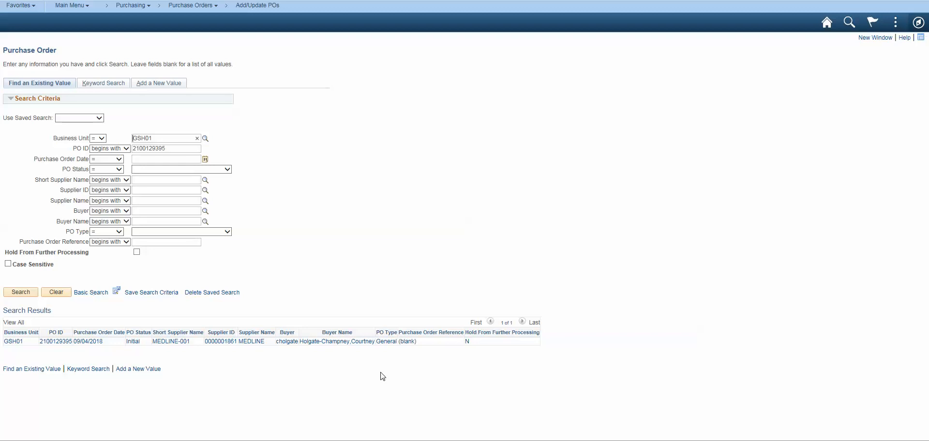
Open Requisition Selection under Purchasing, Purchase Orders, Stage/Source Requests, and search GSH01 to review the requisition lines still awaiting sourcing.
{"action": "left_click", "coordinate": [70, 6]}
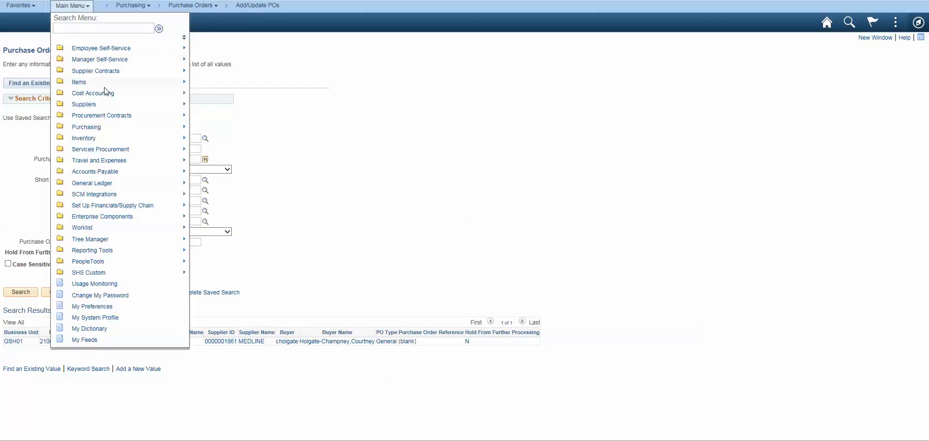
{"action": "mouse_move", "coordinate": [103, 129]}
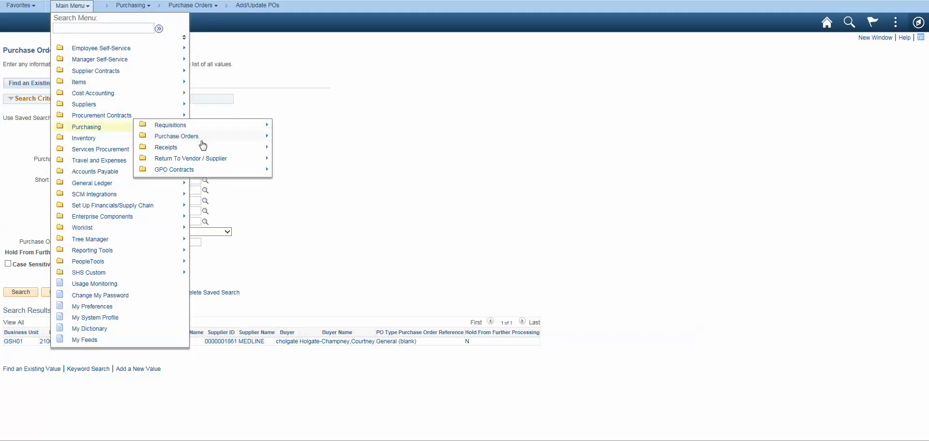
{"action": "mouse_move", "coordinate": [201, 140]}
{"action": "mouse_move", "coordinate": [279, 135]}
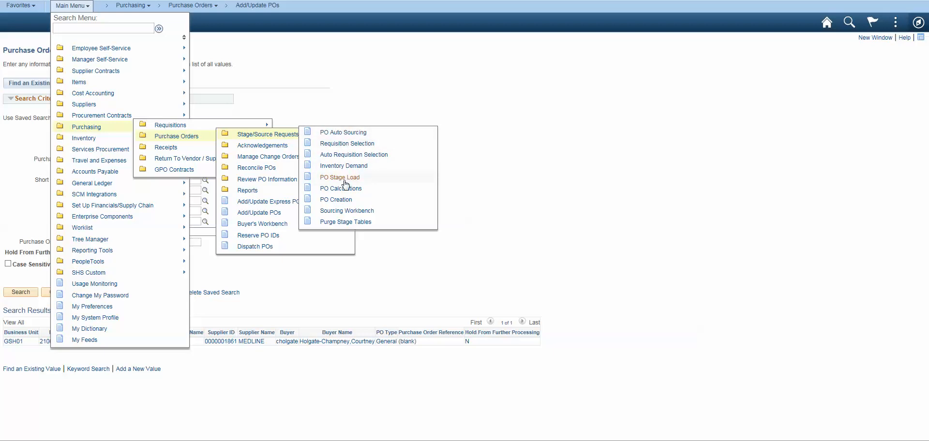
{"action": "left_click", "coordinate": [350, 144]}
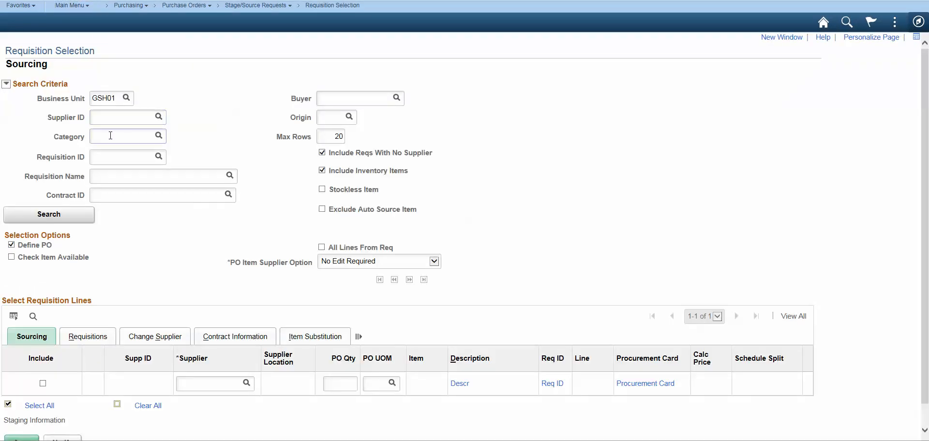
{"action": "left_click", "coordinate": [41, 223]}
{"action": "scroll", "coordinate": [594, 181], "scroll_direction": "down", "scroll_amount": 2}
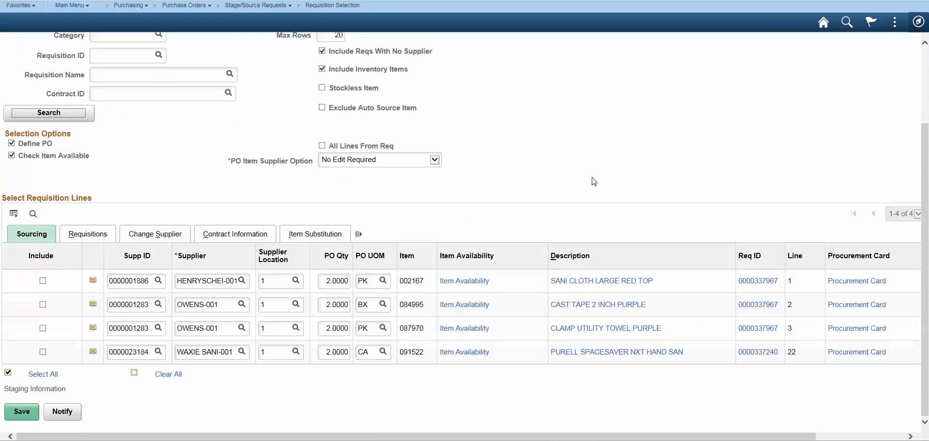
{"action": "scroll", "coordinate": [595, 182], "scroll_direction": "up", "scroll_amount": 1}
{"action": "scroll", "coordinate": [594, 181], "scroll_direction": "up", "scroll_amount": 1}
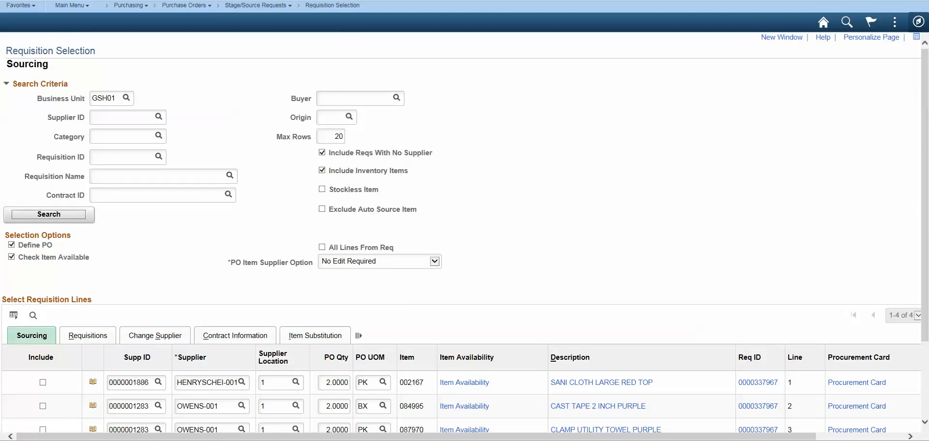
Open PO Auto Sourcing, search for run controls beginning with PO and open PO_auto_source.
{"action": "left_click", "coordinate": [256, 6]}
{"action": "left_click", "coordinate": [264, 27]}
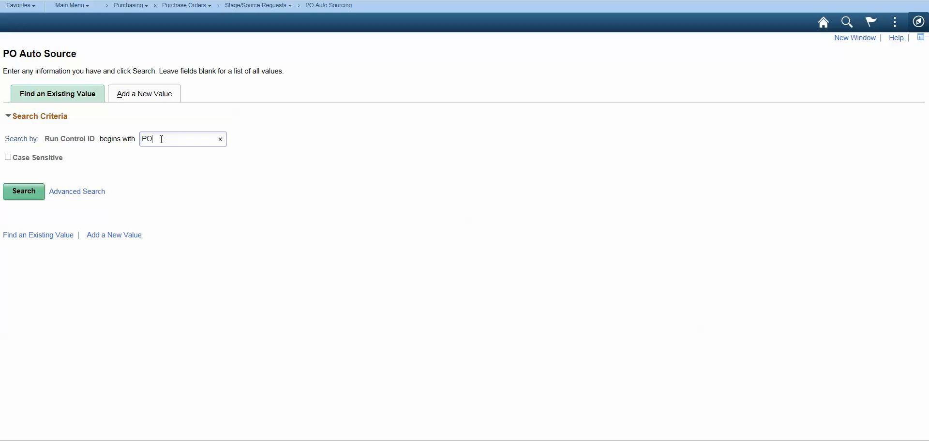
{"action": "left_click", "coordinate": [161, 139]}
{"action": "type", "text": "PO"}
{"action": "key", "text": "Return"}
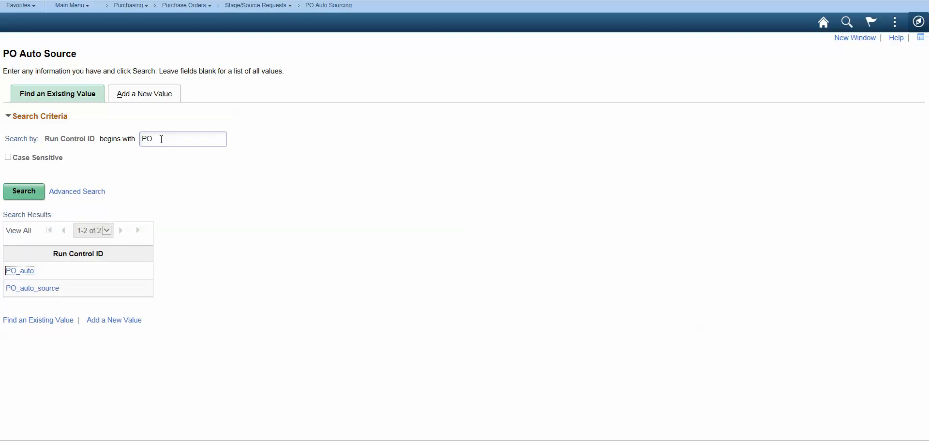
{"action": "left_click", "coordinate": [37, 289]}
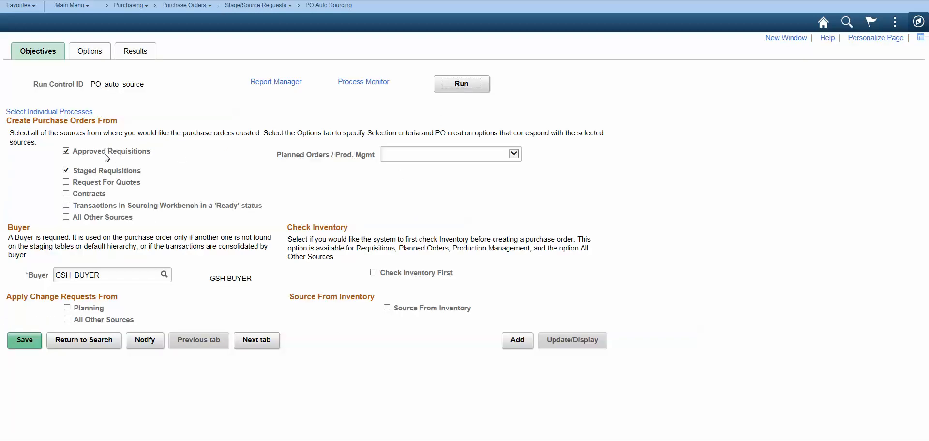
Expand and review all sourcing options of the run control, and run the Automatic Purchasing Sourcing process on server PSUNX.
{"action": "left_click", "coordinate": [90, 52]}
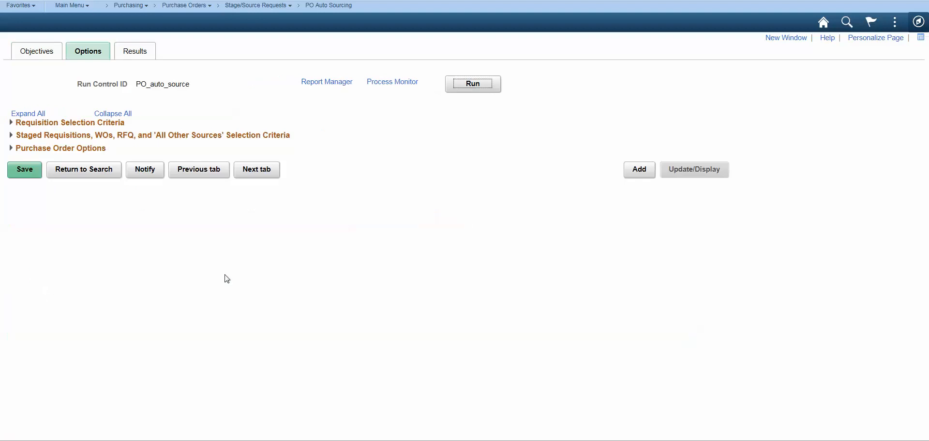
{"action": "left_click", "coordinate": [30, 114]}
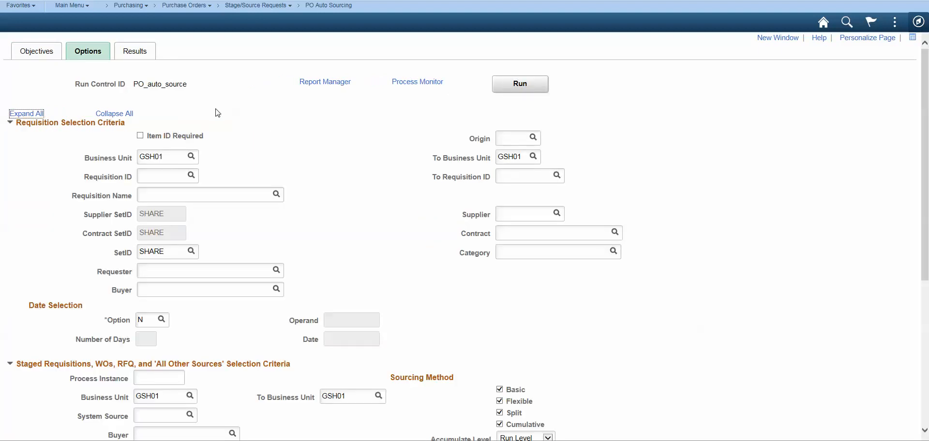
{"action": "scroll", "coordinate": [374, 152], "scroll_direction": "down", "scroll_amount": 5}
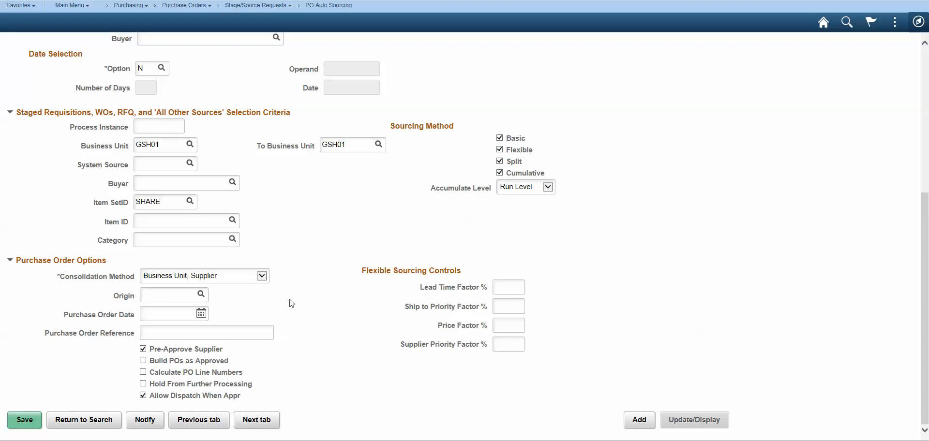
{"action": "scroll", "coordinate": [272, 297], "scroll_direction": "up", "scroll_amount": 5}
{"action": "left_click", "coordinate": [532, 83]}
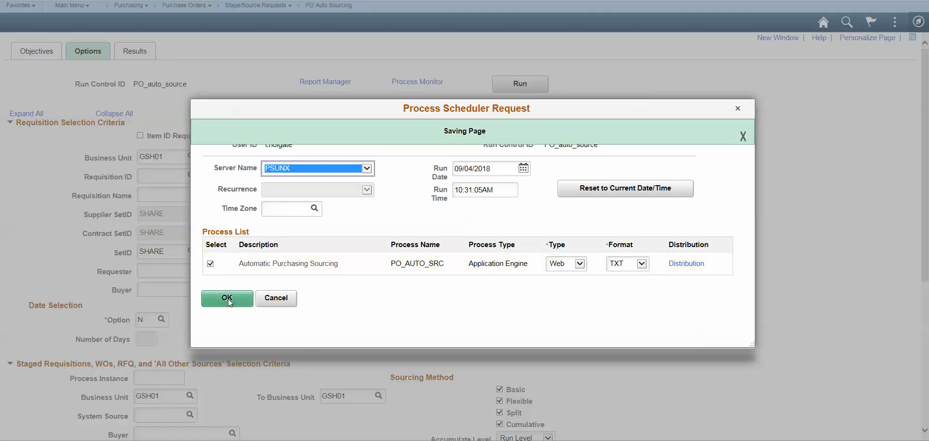
{"action": "left_click", "coordinate": [228, 298]}
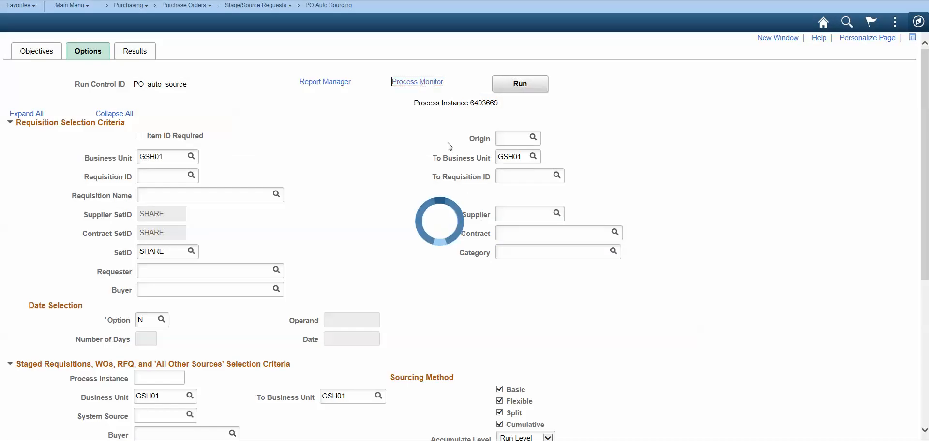
Track the second PO_AUTO_SRC run in the Process Monitor by repeatedly refreshing the process list.
{"action": "left_click", "coordinate": [495, 105]}
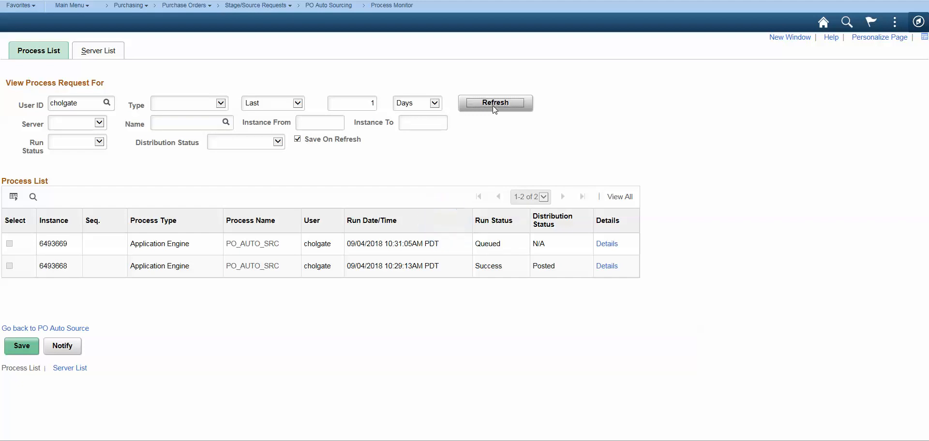
{"action": "left_click", "coordinate": [495, 110]}
{"action": "left_click", "coordinate": [495, 110]}
{"action": "left_click", "coordinate": [492, 106]}
{"action": "left_click", "coordinate": [502, 109]}
{"action": "left_click", "coordinate": [499, 109]}
{"action": "left_click", "coordinate": [499, 109]}
{"action": "left_click", "coordinate": [498, 110]}
{"action": "left_click", "coordinate": [499, 109]}
{"action": "left_click", "coordinate": [498, 110]}
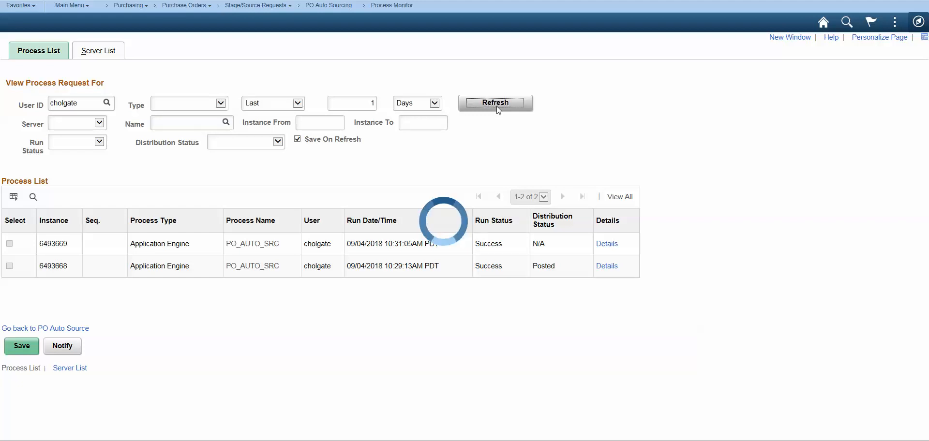
Refresh the process list several more times to check the distribution status of the latest PO_AUTO_SRC run.
{"action": "left_click", "coordinate": [499, 109]}
{"action": "left_click", "coordinate": [499, 109]}
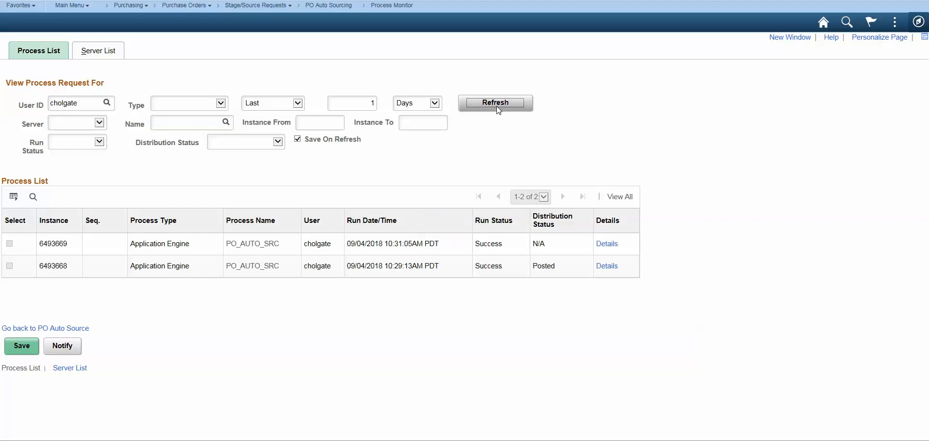
{"action": "left_click", "coordinate": [499, 109]}
{"action": "left_click", "coordinate": [499, 110]}
{"action": "left_click", "coordinate": [498, 109]}
{"action": "left_click", "coordinate": [499, 109]}
{"action": "left_click", "coordinate": [498, 109]}
{"action": "left_click", "coordinate": [499, 109]}
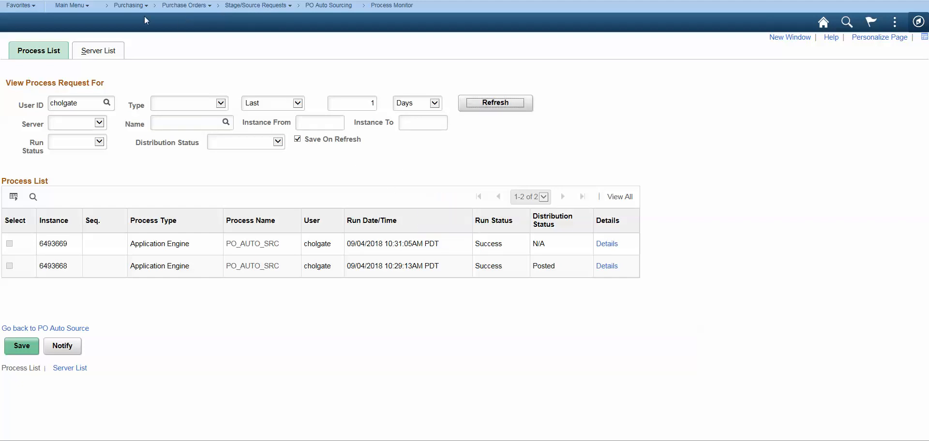
Open Add/Update POs under Purchasing, Purchase Orders, search GSH01 orders dated 09/04/2018, and review the open MEDLINE-001 and OWENS-001 purchase orders.
{"action": "left_click", "coordinate": [131, 5]}
{"action": "mouse_move", "coordinate": [143, 41]}
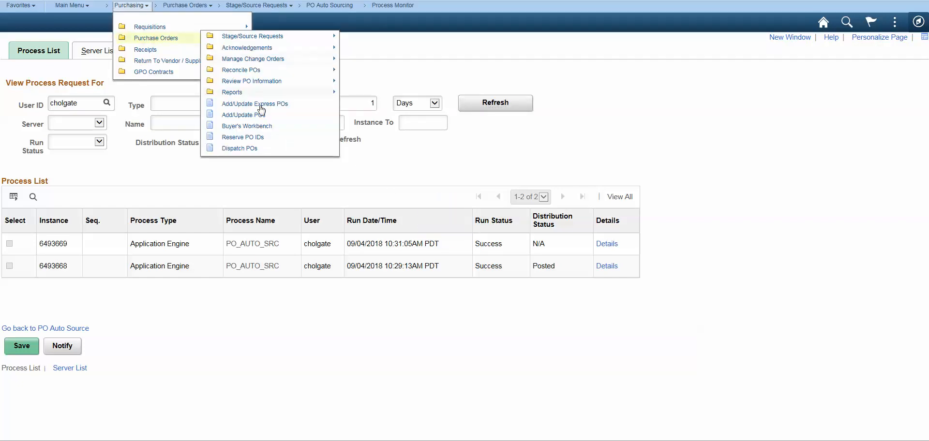
{"action": "left_click", "coordinate": [244, 116]}
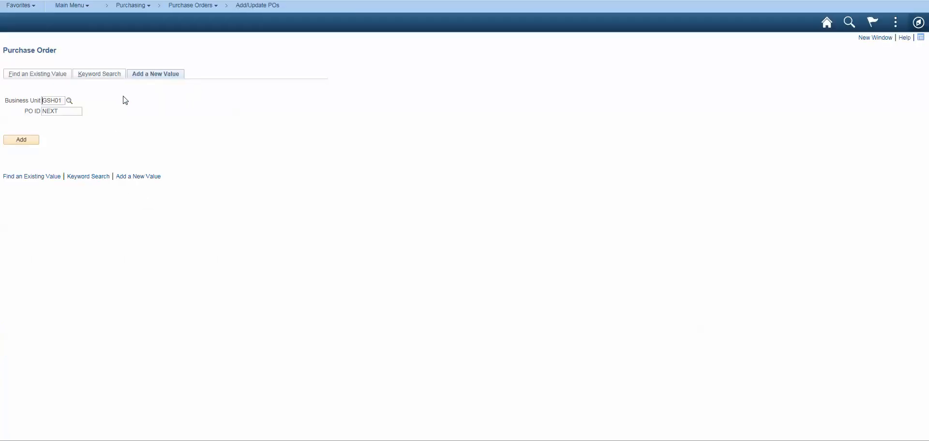
{"action": "left_click", "coordinate": [21, 76]}
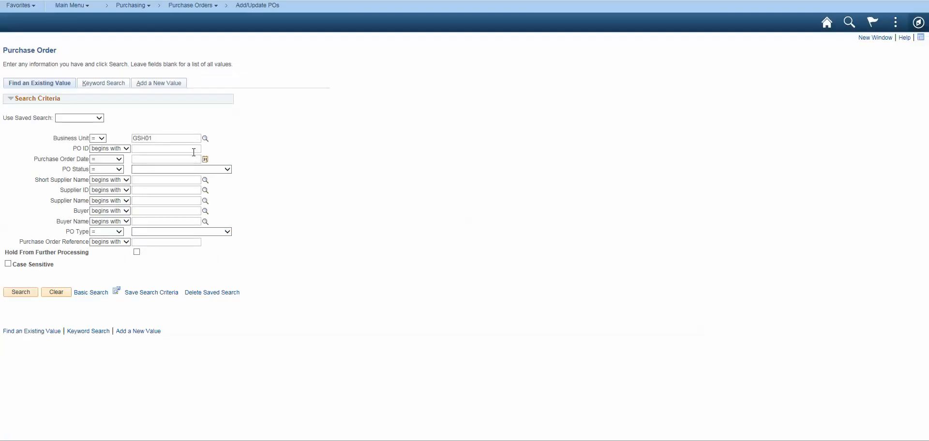
{"action": "type", "text": "t"}
{"action": "left_click", "coordinate": [20, 292]}
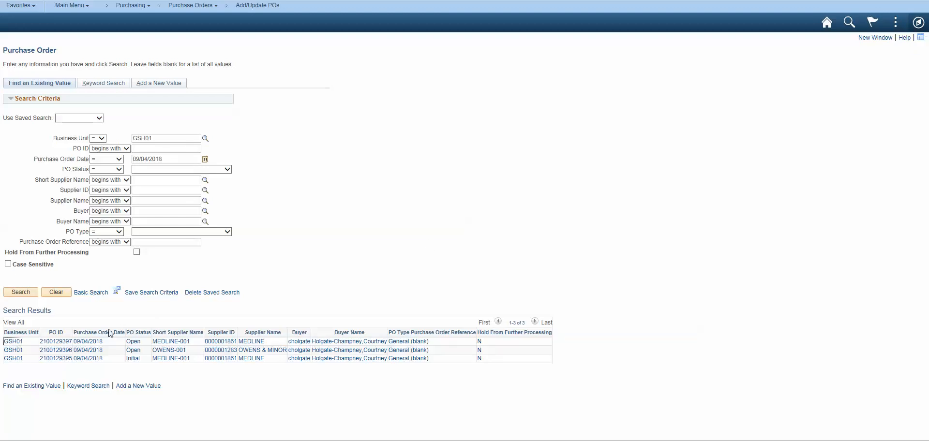
{"action": "left_click", "coordinate": [68, 344]}
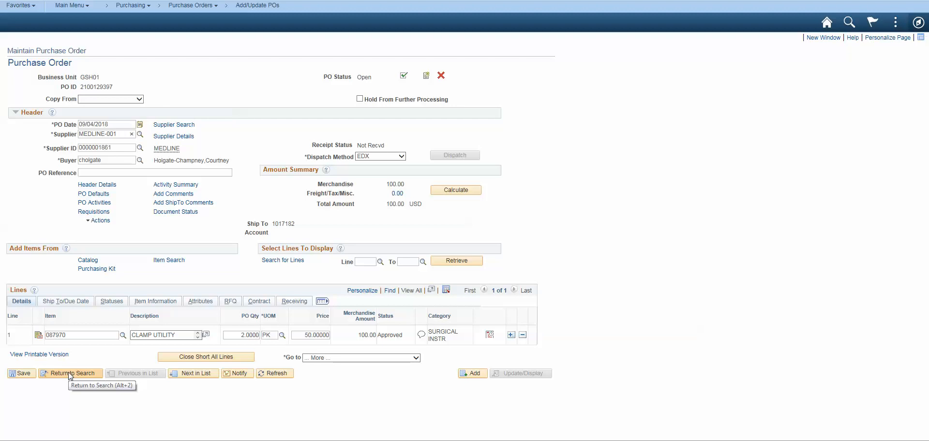
{"action": "left_click", "coordinate": [209, 378]}
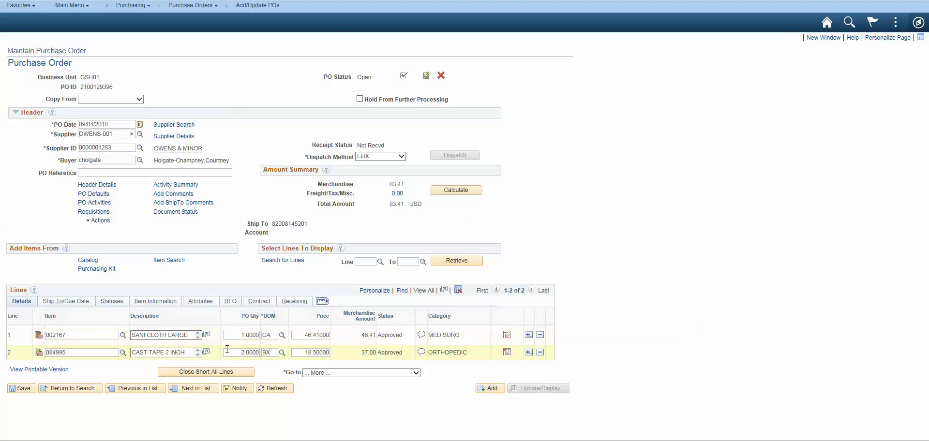
Cancel the OWENS-001 purchase order with the option No, Do Not Re-Source Reqs.
{"action": "left_click", "coordinate": [441, 76]}
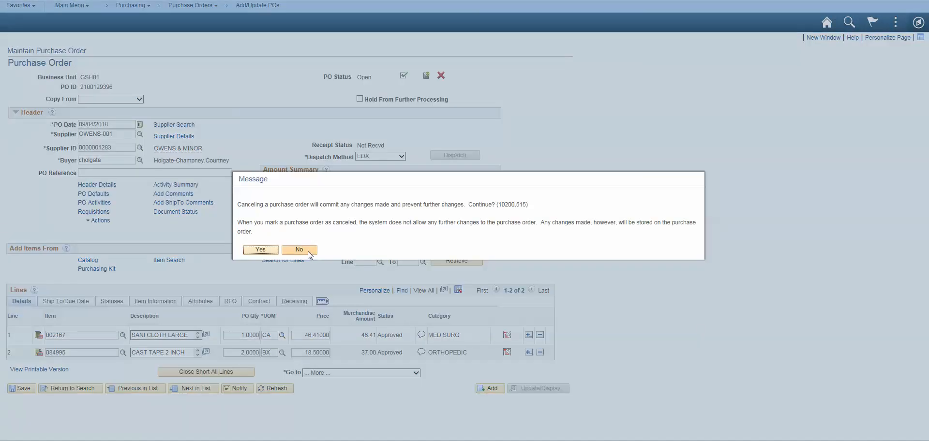
{"action": "left_click", "coordinate": [265, 253]}
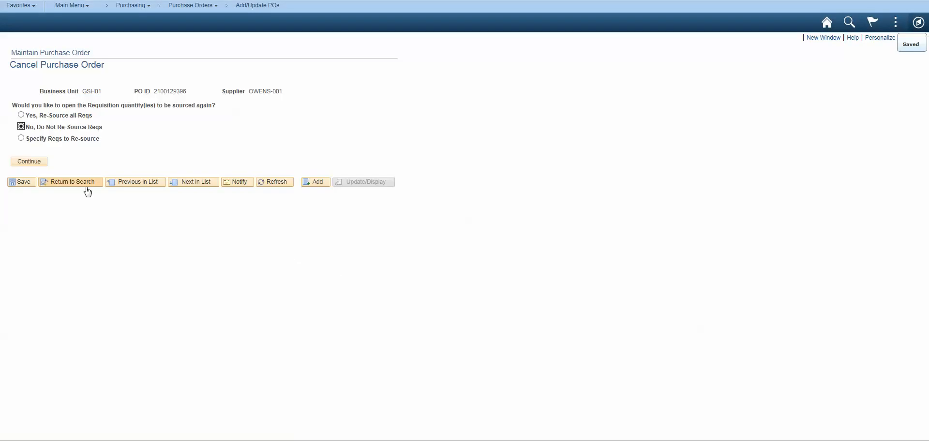
{"action": "left_click", "coordinate": [24, 163]}
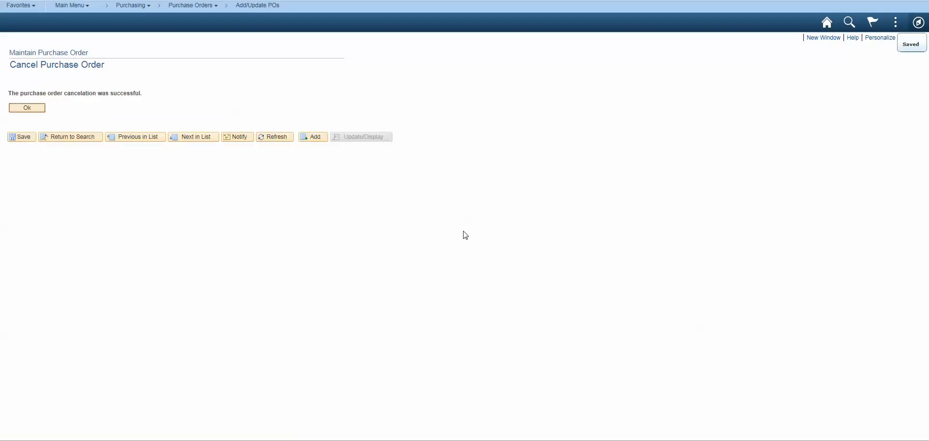
Go back to the MEDLINE-001 purchase order and cancel it as well.
{"action": "left_click", "coordinate": [150, 139]}
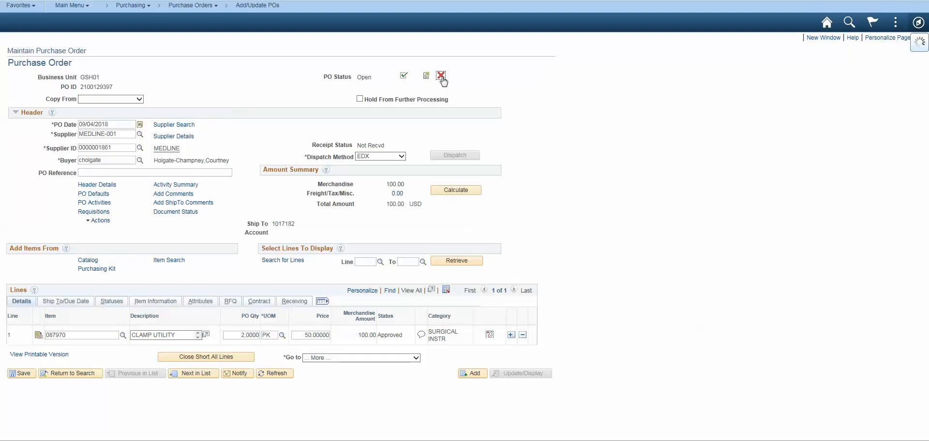
{"action": "left_click", "coordinate": [442, 76]}
{"action": "left_click", "coordinate": [256, 251]}
{"action": "left_click", "coordinate": [30, 162]}
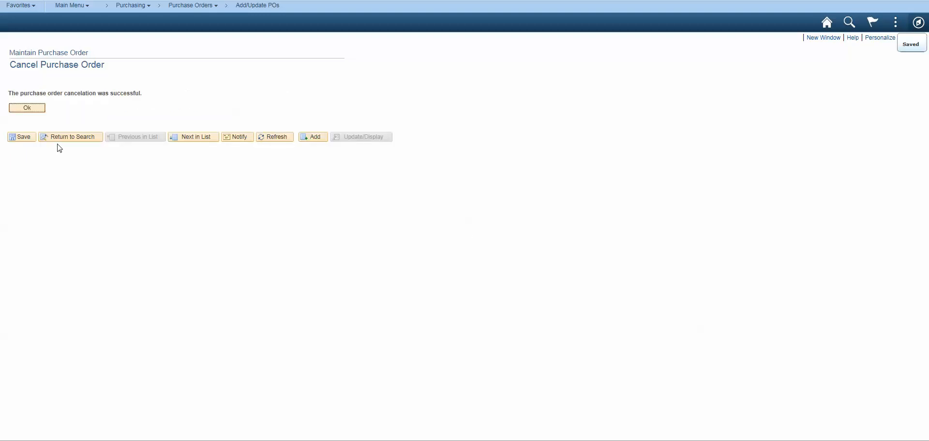
{"action": "left_click", "coordinate": [22, 106]}
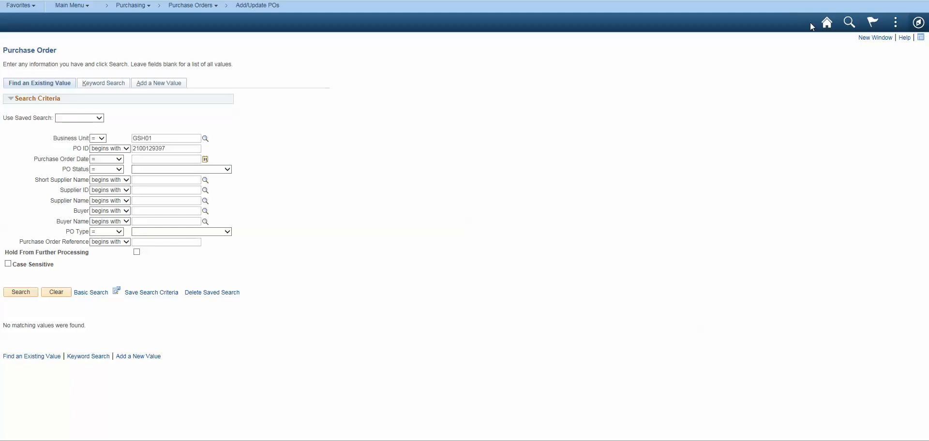
Return to the home page, open eProcurement and start a new requisition for business unit GSH01 with the requester's user ID.
{"action": "left_click", "coordinate": [827, 22]}
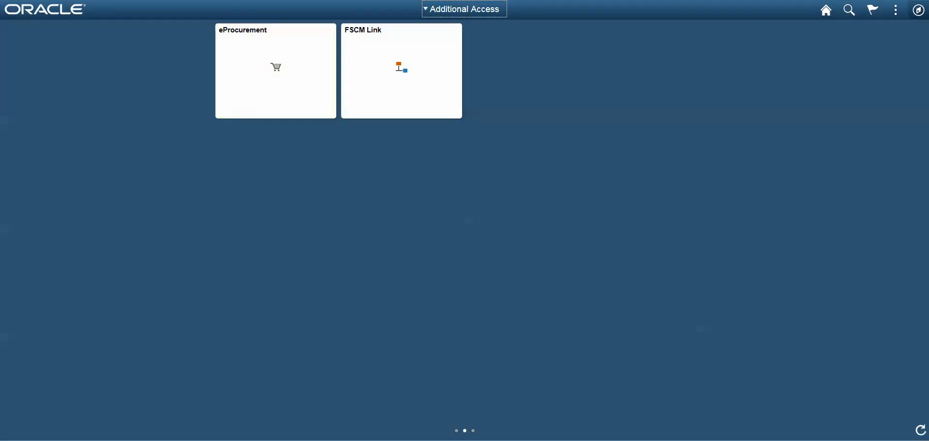
{"action": "left_click", "coordinate": [253, 73]}
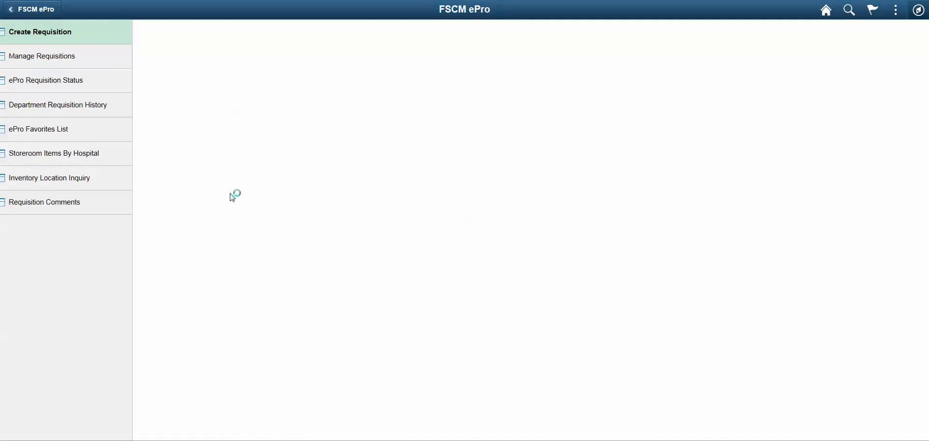
{"action": "left_click", "coordinate": [283, 88]}
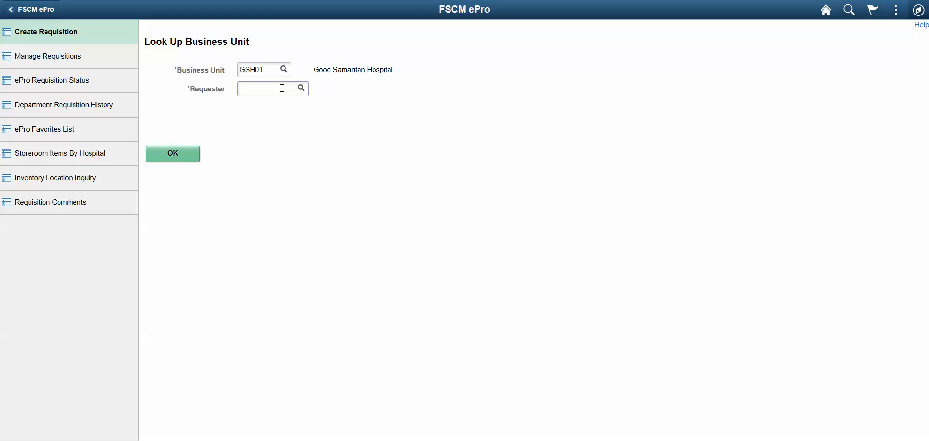
{"action": "left_click", "coordinate": [173, 153]}
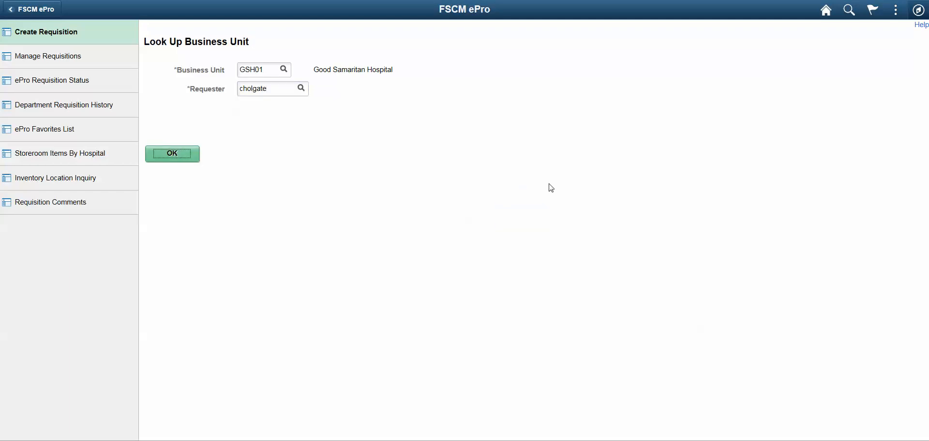
{"action": "left_click", "coordinate": [171, 154]}
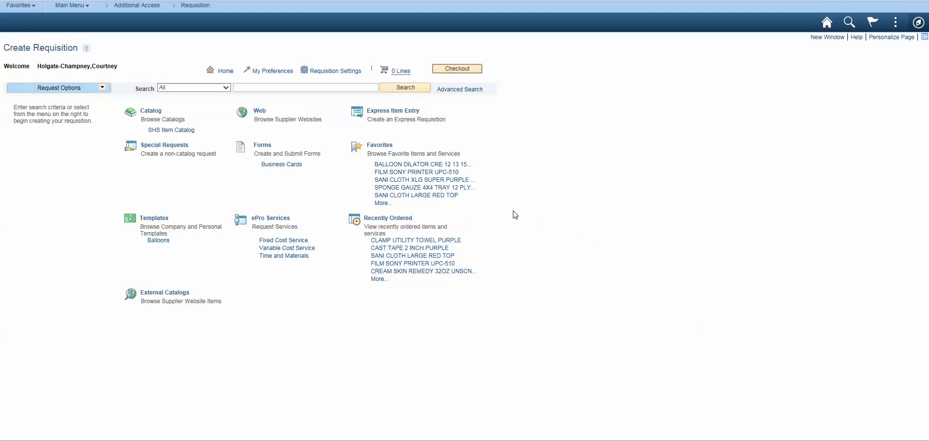
From Favorites, add 2 each of SANI CLOTH LARGE RED TOP, CAST TAPE 2 INCH PURPLE and CLAMP UTILITY TOWEL PURPLE to the cart.
{"action": "left_click", "coordinate": [378, 148]}
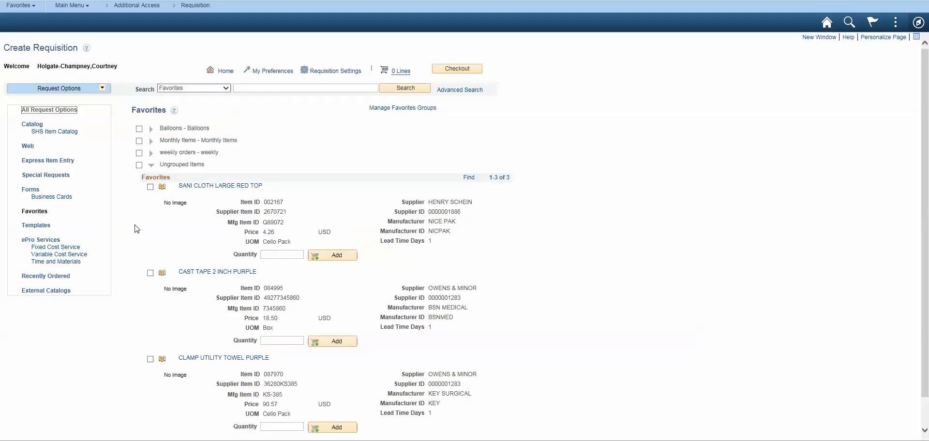
{"action": "left_click", "coordinate": [283, 252]}
{"action": "left_click", "coordinate": [334, 255]}
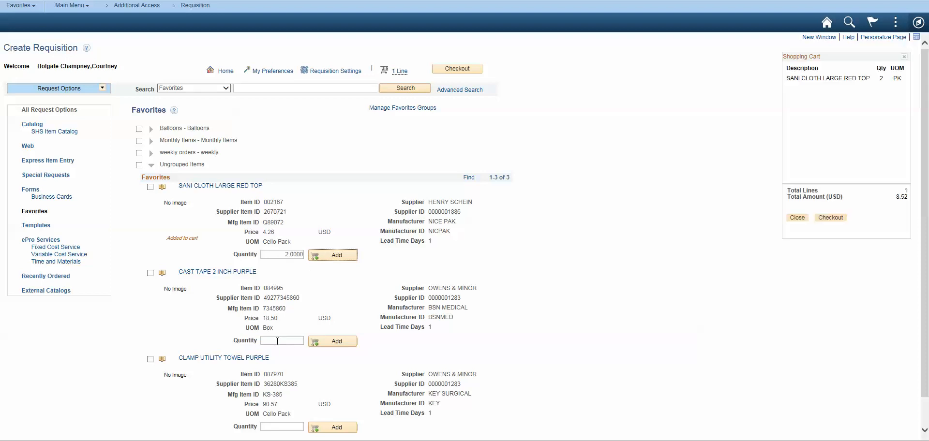
{"action": "left_click", "coordinate": [278, 341]}
{"action": "type", "text": "2"}
{"action": "left_click", "coordinate": [330, 344]}
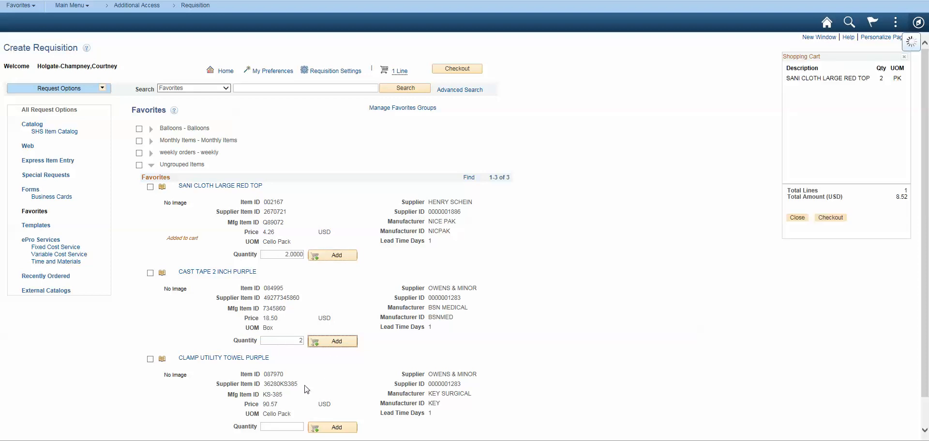
{"action": "left_click", "coordinate": [286, 426]}
{"action": "type", "text": "2"}
{"action": "left_click", "coordinate": [323, 429]}
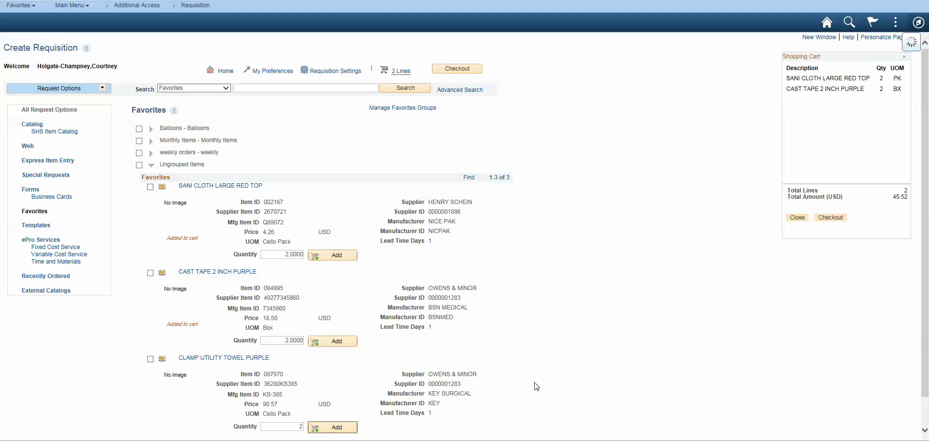
Check out the cart, name the requisition "testing 2", and save and submit it.
{"action": "scroll", "coordinate": [483, 368], "scroll_direction": "down", "scroll_amount": 1}
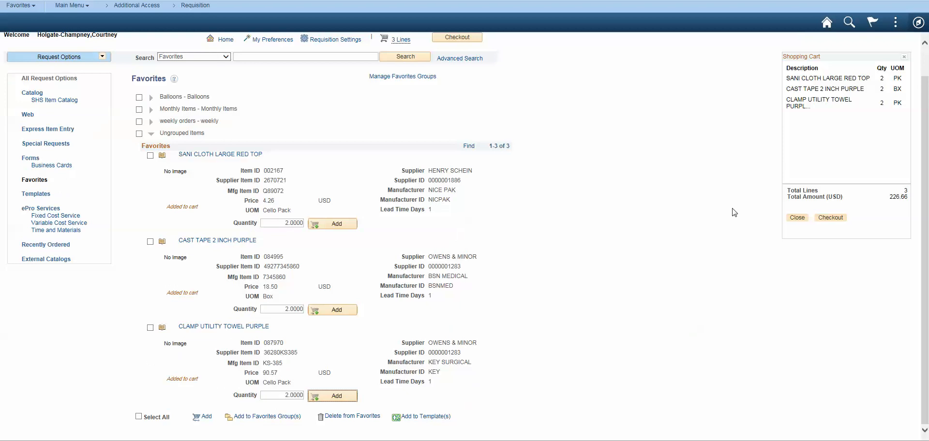
{"action": "left_click", "coordinate": [832, 217]}
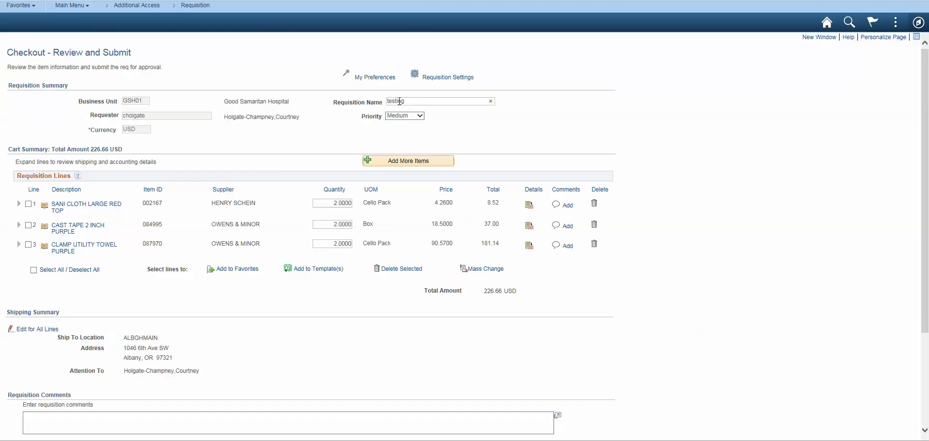
{"action": "scroll", "coordinate": [569, 143], "scroll_direction": "down", "scroll_amount": 3}
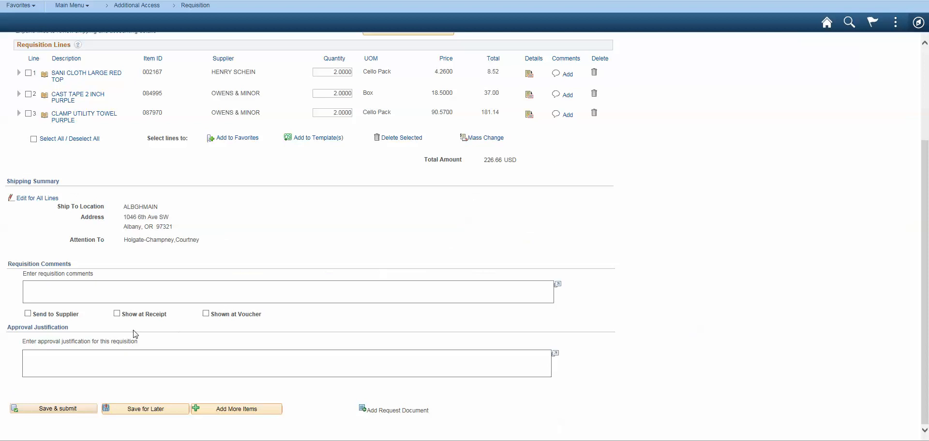
{"action": "left_click", "coordinate": [72, 409]}
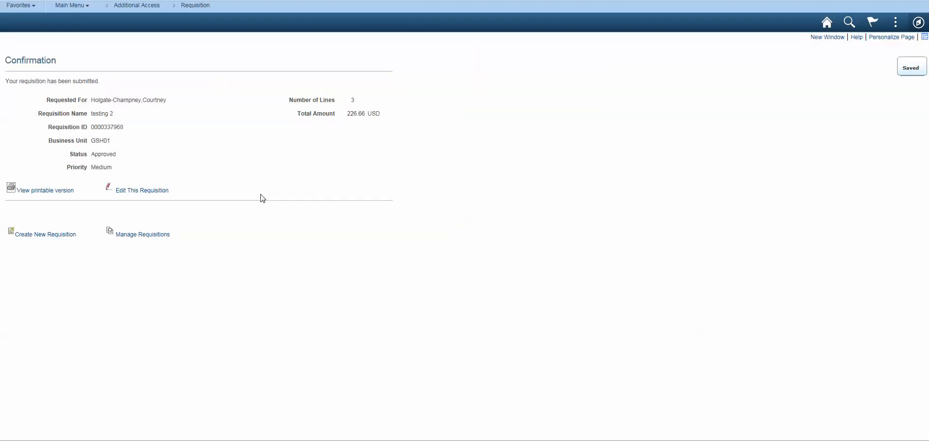
Open Requisition Selection under Purchasing, Purchase Orders, Stage/Source Requests, and search GSH01 for the requisition lines available to source.
{"action": "left_click", "coordinate": [75, 7]}
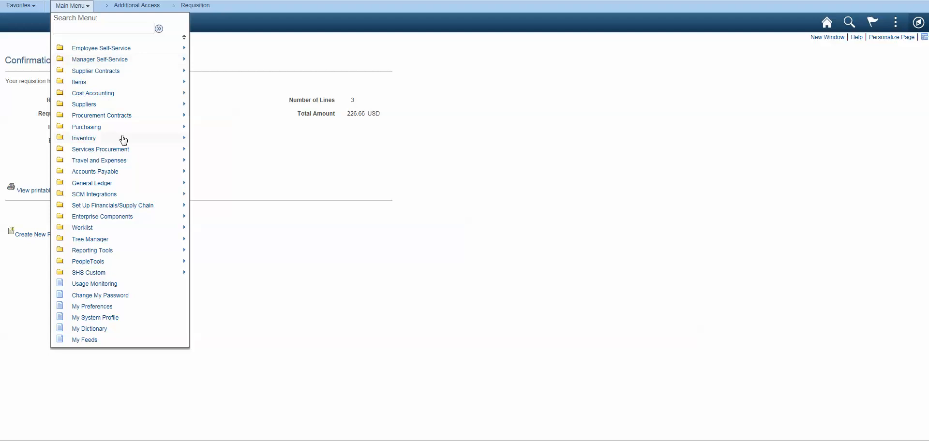
{"action": "mouse_move", "coordinate": [107, 126]}
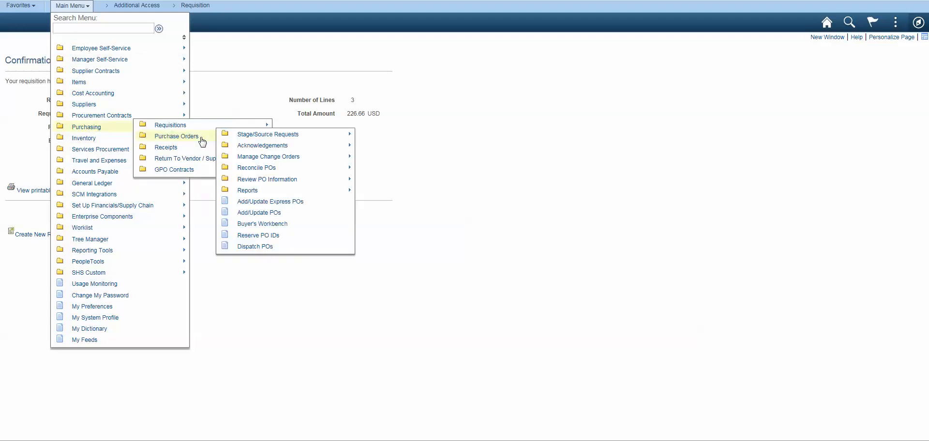
{"action": "mouse_move", "coordinate": [199, 138]}
{"action": "mouse_move", "coordinate": [287, 140]}
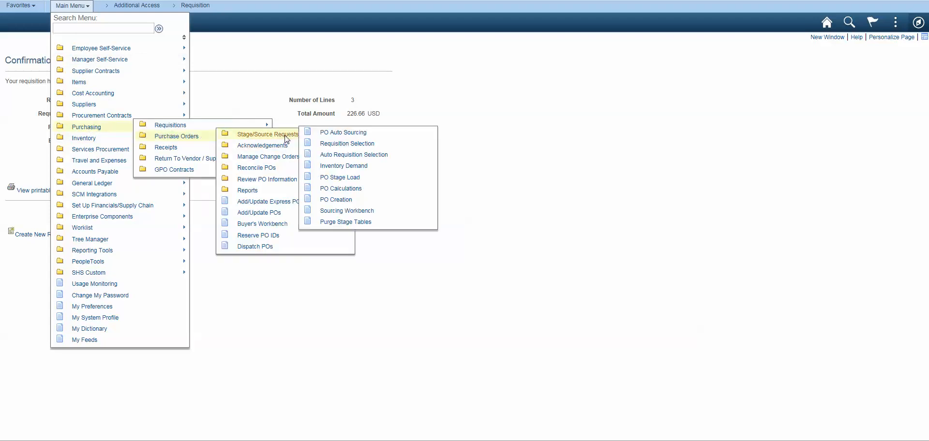
{"action": "left_click", "coordinate": [342, 145]}
{"action": "left_click", "coordinate": [49, 214]}
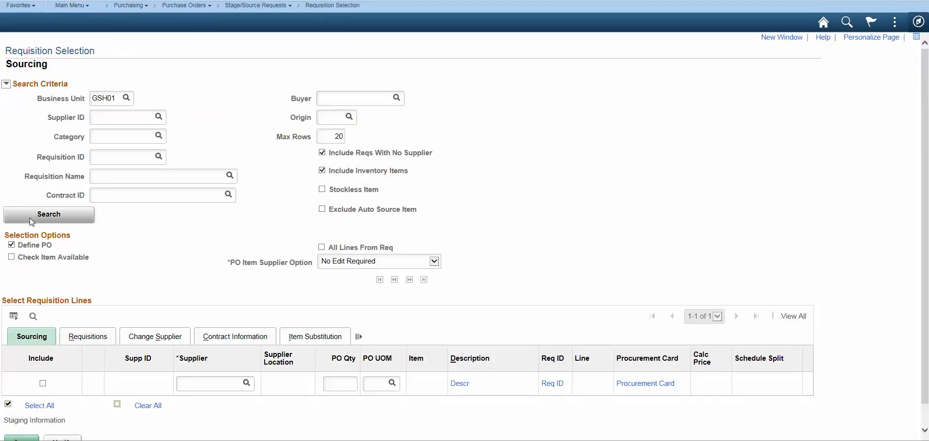
{"action": "scroll", "coordinate": [629, 155], "scroll_direction": "down", "scroll_amount": 2}
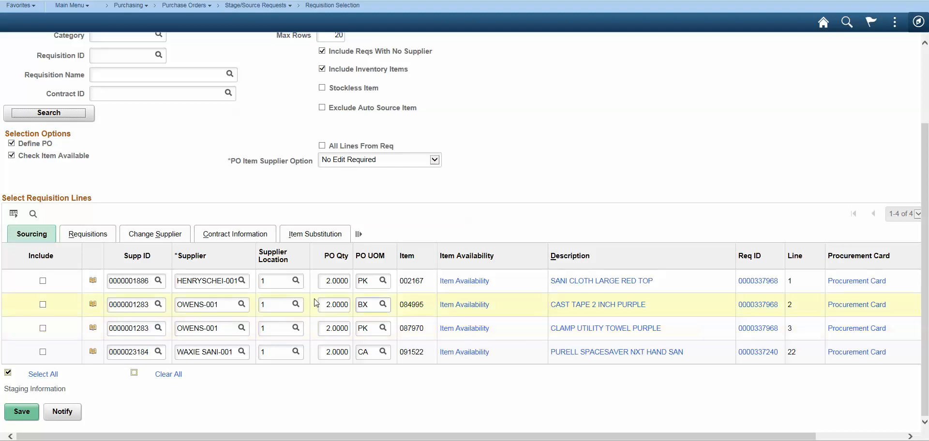
Change the supplier on the CAST TAPE 2 INCH PURPLE and CLAMP UTILITY TOWEL PURPLE requisition lines to MEDLINE-001.
{"action": "left_click", "coordinate": [220, 305]}
{"action": "left_click_drag", "start_coordinate": [223, 305], "coordinate": [91, 295]}
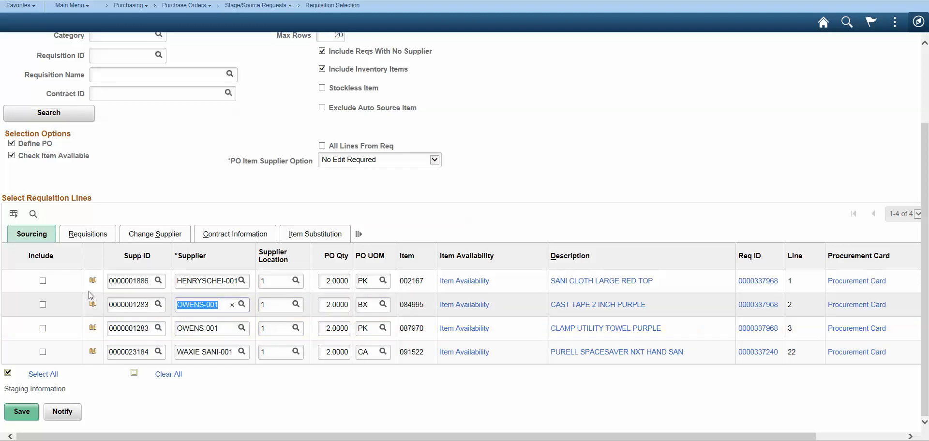
{"action": "type", "text": "med"}
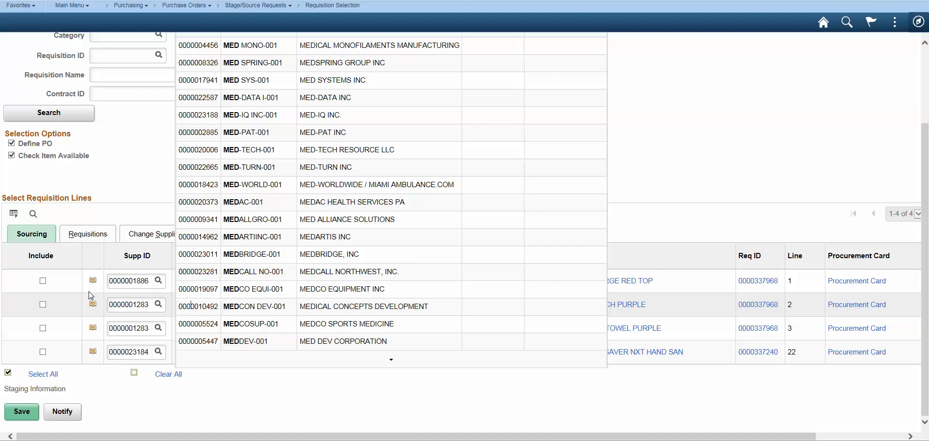
{"action": "type", "text": "line"}
{"action": "left_click", "coordinate": [234, 292]}
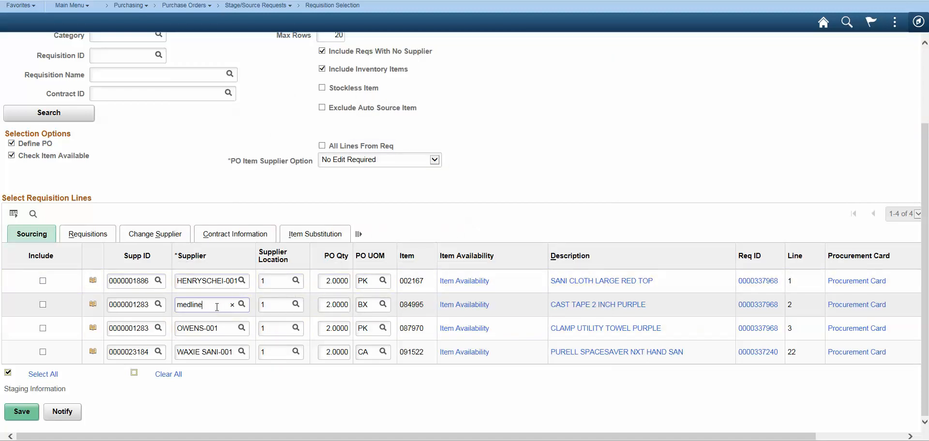
{"action": "left_click", "coordinate": [226, 329]}
{"action": "left_click_drag", "start_coordinate": [225, 328], "coordinate": [77, 304]}
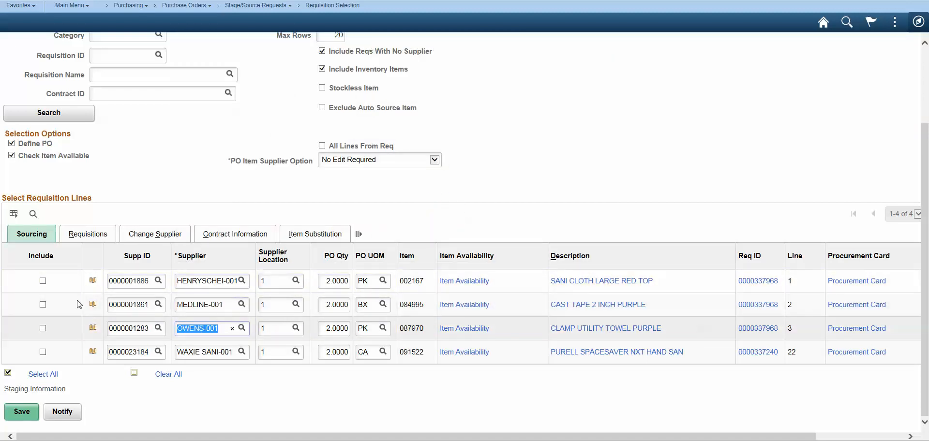
{"action": "type", "text": "medline"}
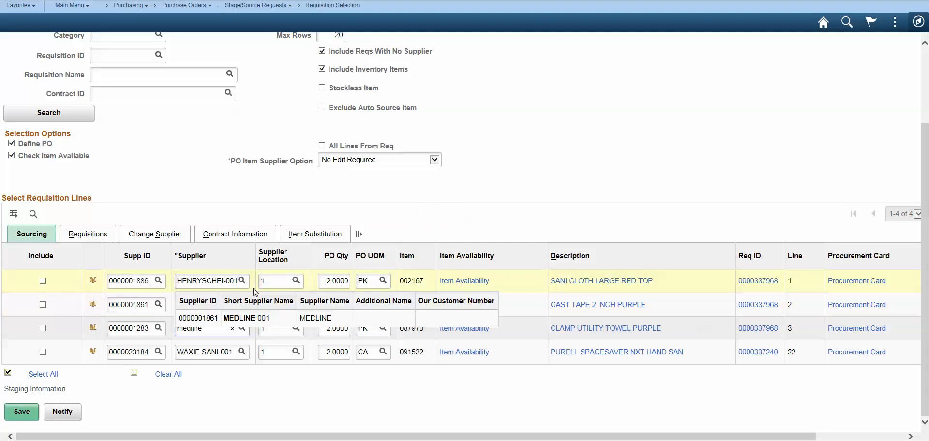
{"action": "left_click", "coordinate": [224, 317]}
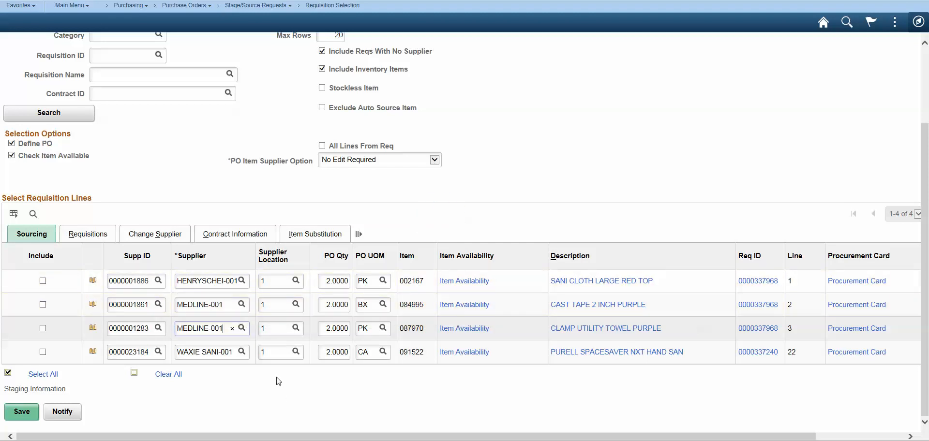
Include the two MEDLINE-001 lines for sourcing and open their staging information.
{"action": "left_click", "coordinate": [43, 304]}
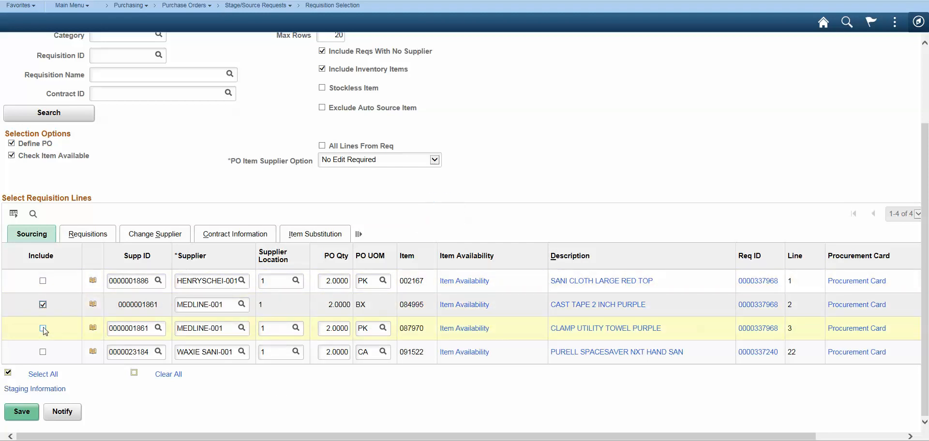
{"action": "left_click", "coordinate": [43, 329]}
{"action": "left_click", "coordinate": [34, 390]}
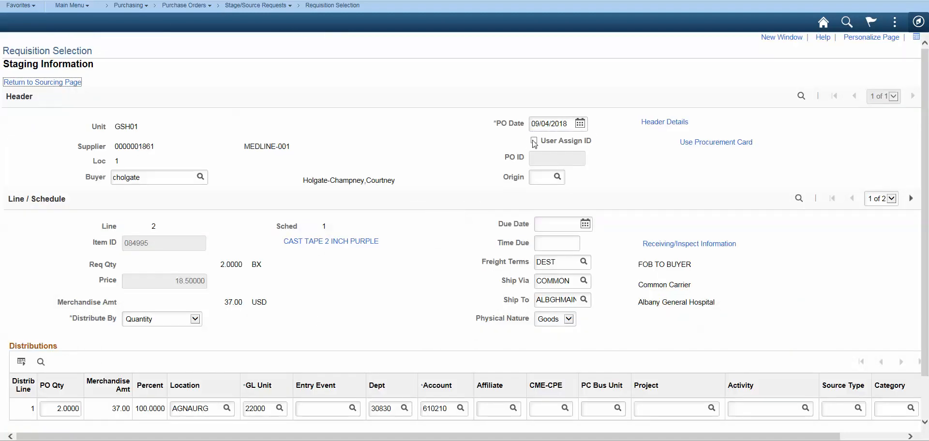
Enable User Assign ID for the staged MEDLINE-001 lines, enter the existing purchase order's number as PO ID, and save.
{"action": "left_click", "coordinate": [535, 142]}
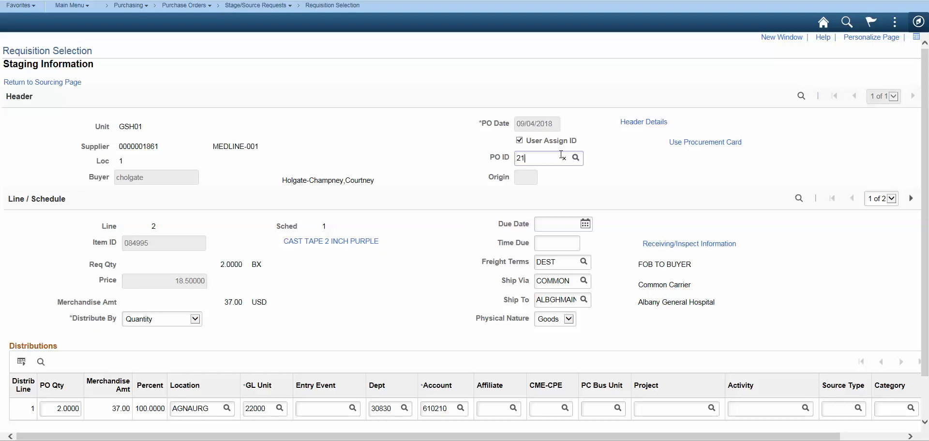
{"action": "left_click", "coordinate": [561, 155]}
{"action": "type", "text": "2100129395"}
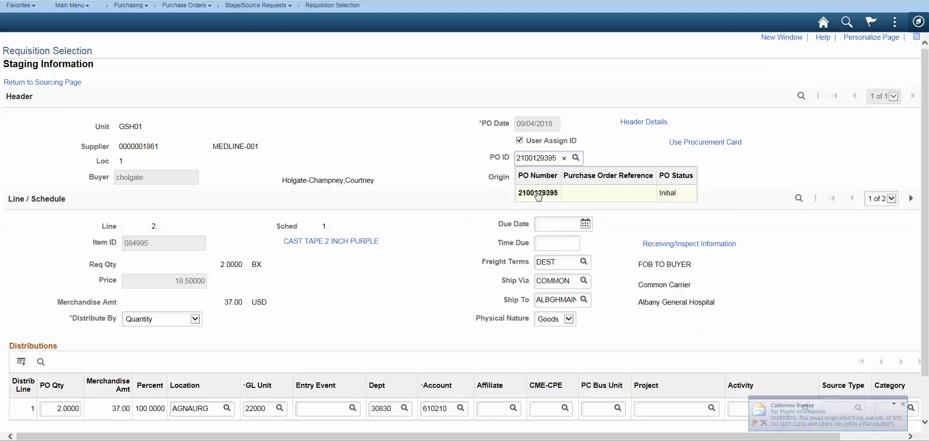
{"action": "left_click", "coordinate": [501, 212]}
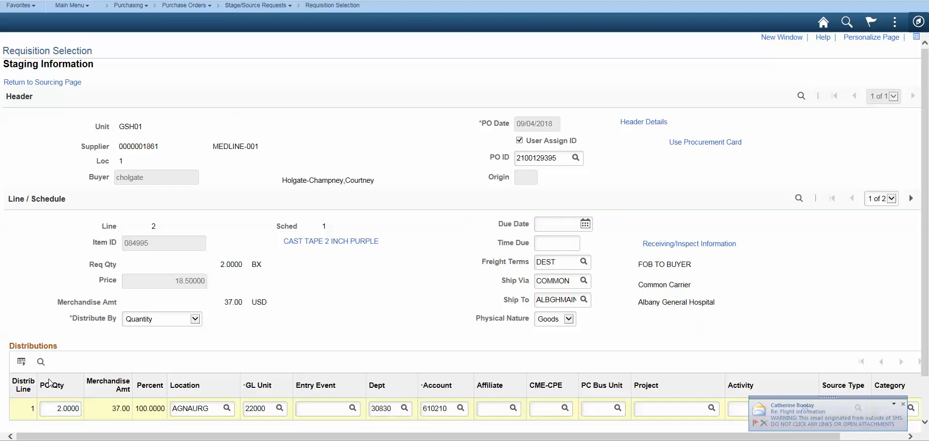
{"action": "scroll", "coordinate": [51, 390], "scroll_direction": "down", "scroll_amount": 1}
{"action": "left_click", "coordinate": [22, 411]}
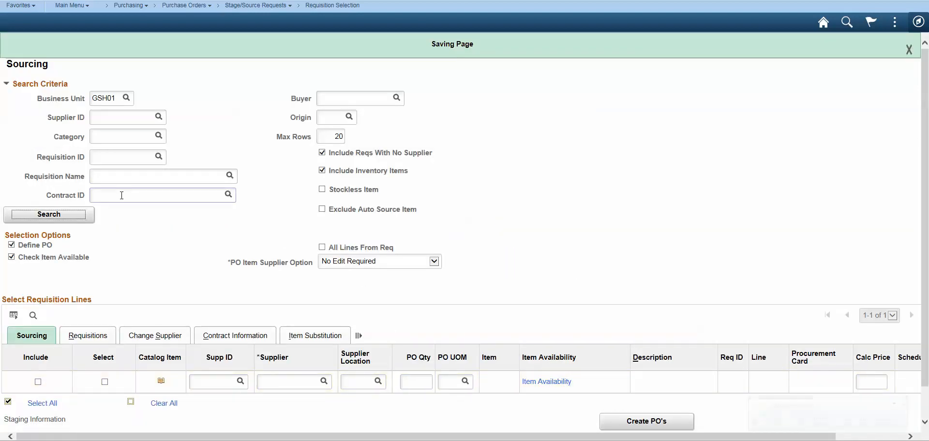
Search the GSH01 requisition lines again, include the SANI CLOTH LARGE RED TOP line with supplier HENRYSCHEI-001, and save.
{"action": "left_click", "coordinate": [51, 216]}
{"action": "scroll", "coordinate": [404, 210], "scroll_direction": "down", "scroll_amount": 1}
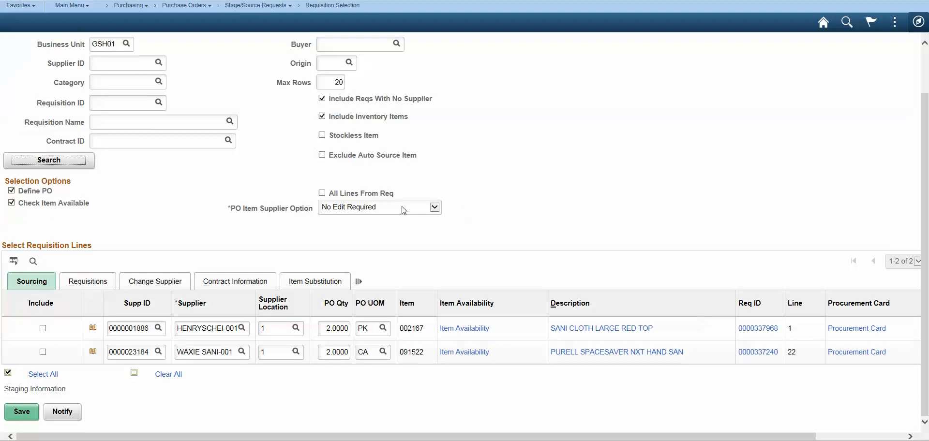
{"action": "left_click", "coordinate": [43, 329]}
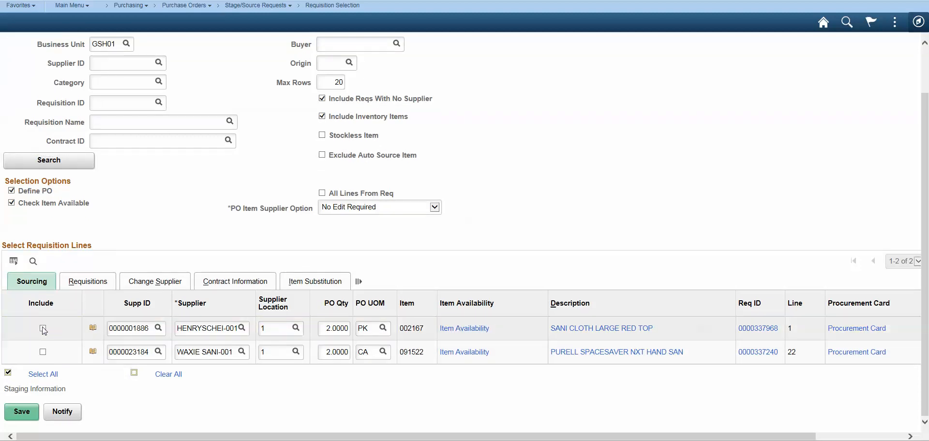
{"action": "left_click", "coordinate": [22, 412]}
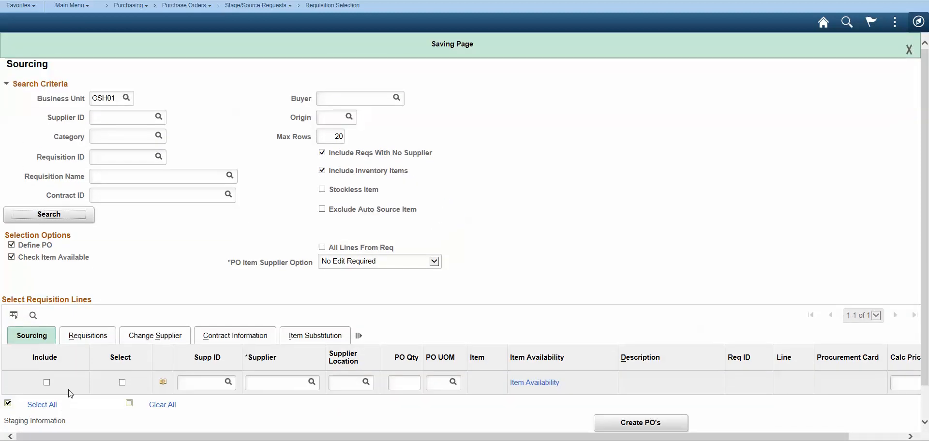
Open Sourcing Workbench and search business unit GSH01 for lines with stage status Staged to check their purchase order assignments.
{"action": "mouse_move", "coordinate": [257, 6]}
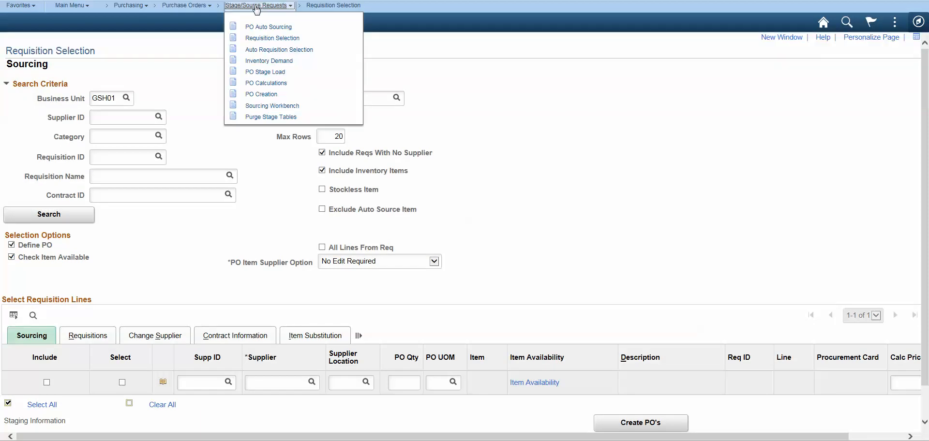
{"action": "left_click", "coordinate": [268, 107]}
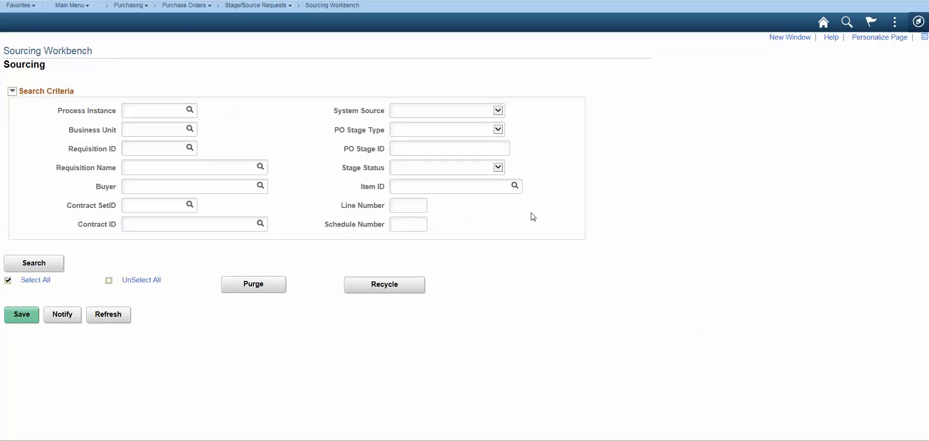
{"action": "left_click", "coordinate": [160, 129]}
{"action": "type", "text": "gsh01"}
{"action": "left_click", "coordinate": [492, 131]}
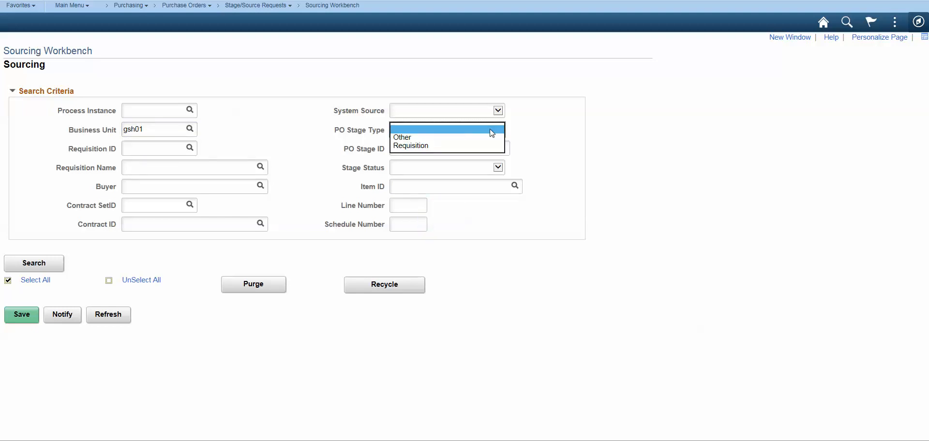
{"action": "left_click", "coordinate": [591, 150]}
{"action": "left_click", "coordinate": [464, 165]}
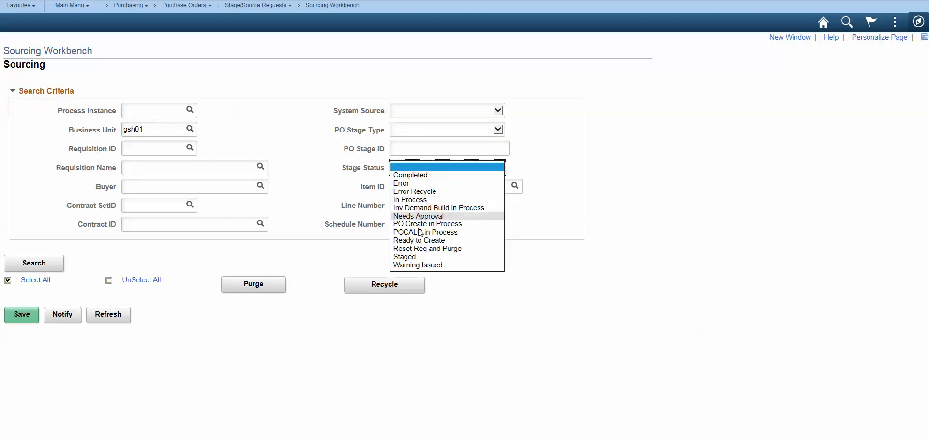
{"action": "left_click", "coordinate": [417, 258]}
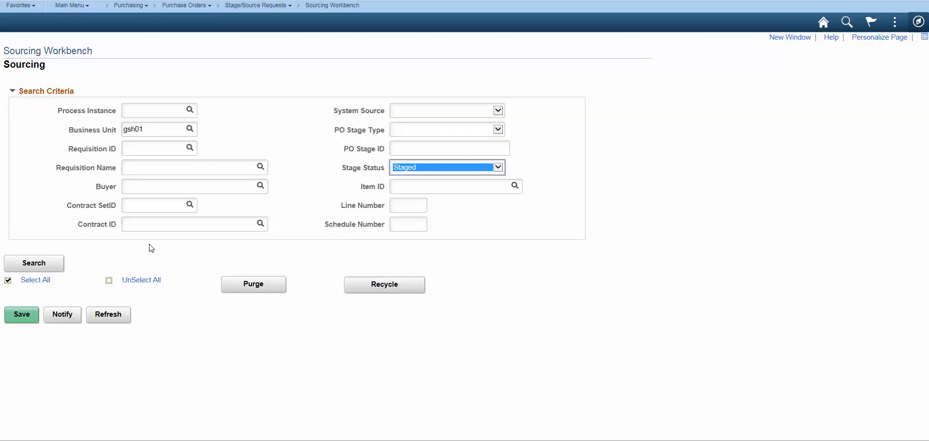
{"action": "left_click", "coordinate": [29, 265]}
{"action": "scroll", "coordinate": [461, 272], "scroll_direction": "down", "scroll_amount": 2}
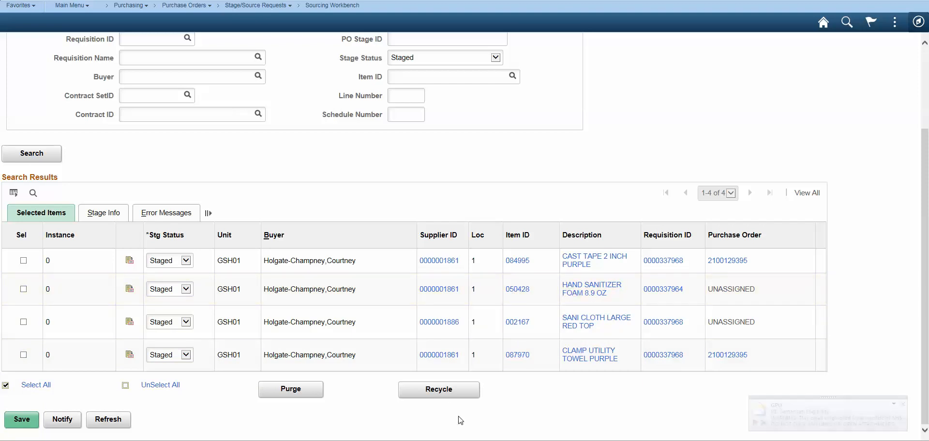
{"action": "scroll", "coordinate": [206, 329], "scroll_direction": "up", "scroll_amount": 2}
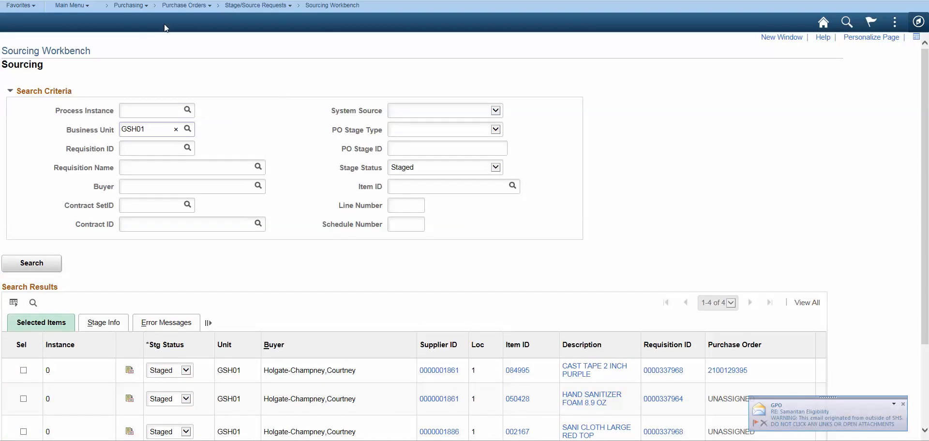
Leave Sourcing Workbench without saving and run PO Auto Sourcing with the run control PO_auto_source.
{"action": "left_click", "coordinate": [193, 6]}
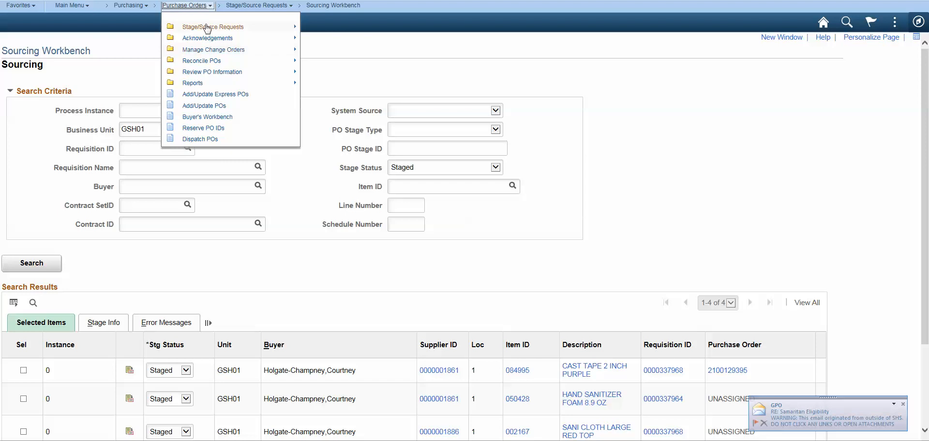
{"action": "mouse_move", "coordinate": [203, 27]}
{"action": "left_click", "coordinate": [313, 26]}
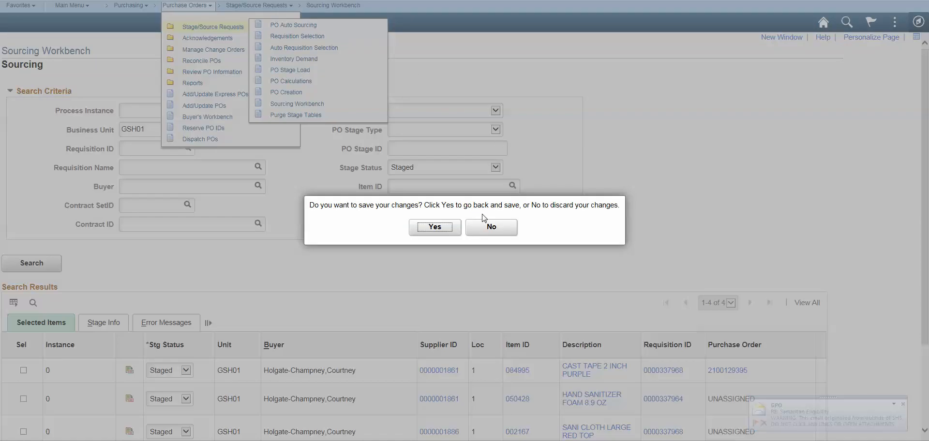
{"action": "left_click", "coordinate": [496, 229]}
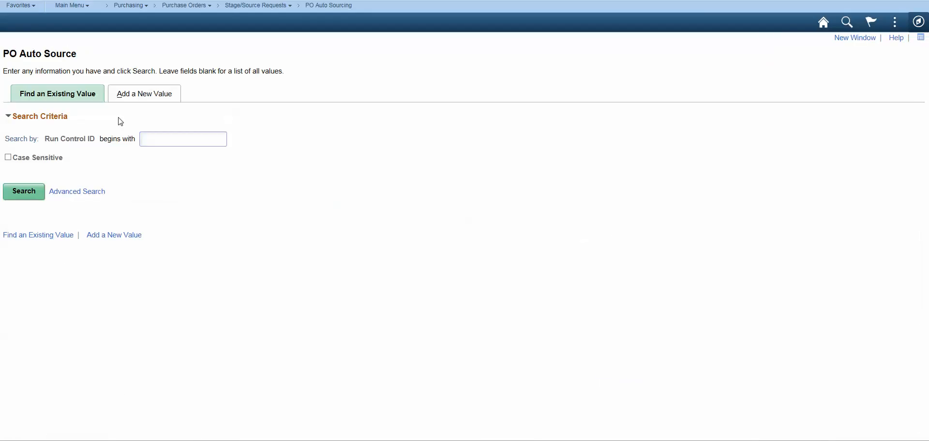
{"action": "type", "text": "PO"}
{"action": "key", "text": "Return"}
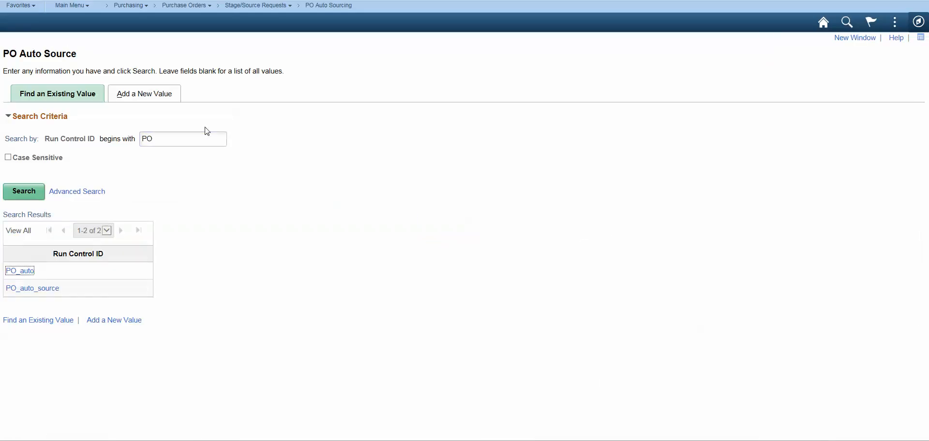
{"action": "left_click", "coordinate": [24, 288]}
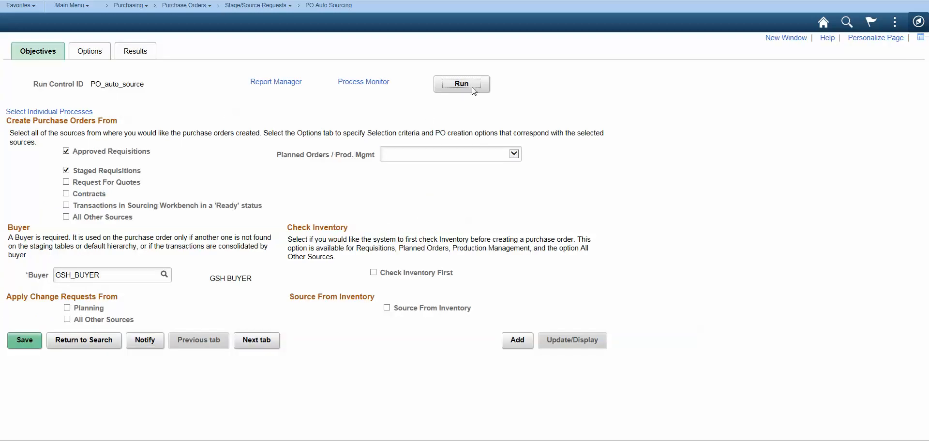
{"action": "left_click", "coordinate": [474, 91]}
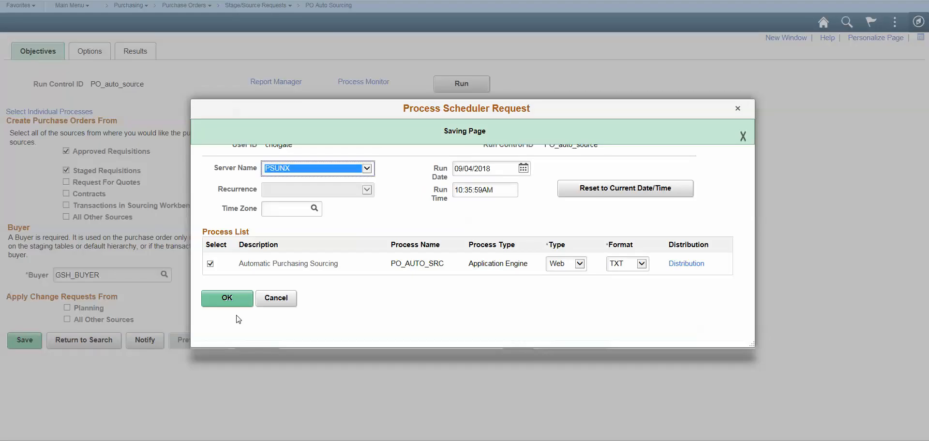
{"action": "left_click", "coordinate": [228, 298]}
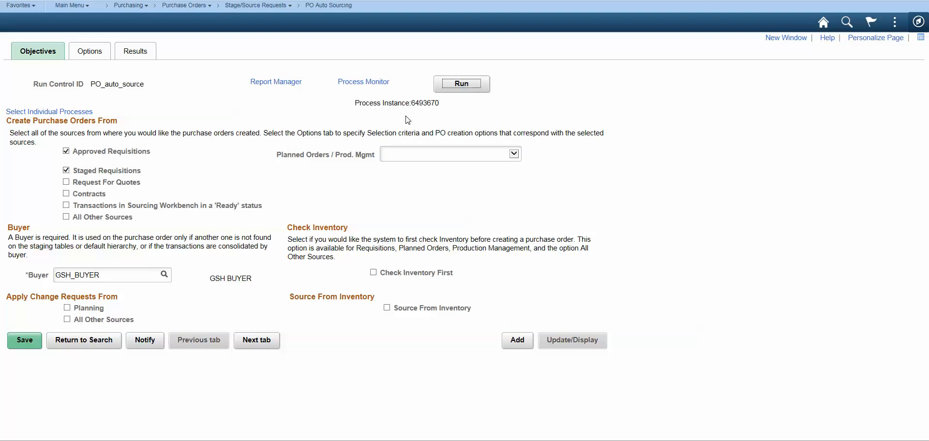
Open Process Monitor and refresh the process list until the latest PO_AUTO_SRC run has finished.
{"action": "left_click", "coordinate": [364, 82]}
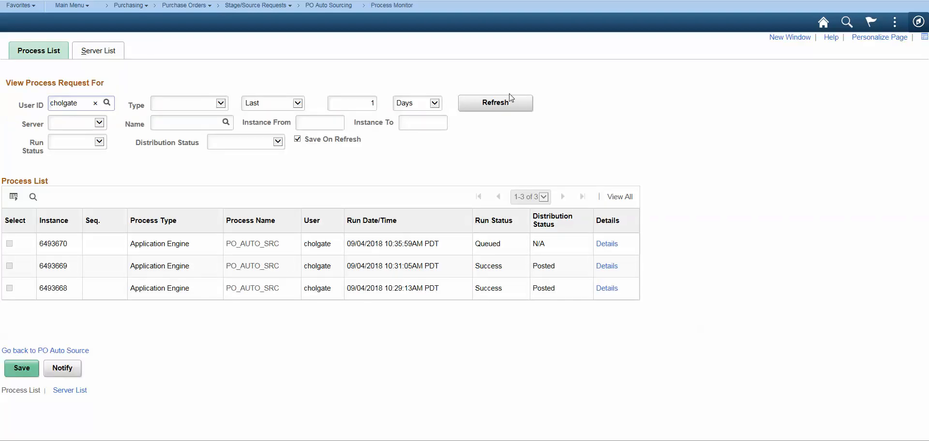
{"action": "left_click", "coordinate": [492, 105]}
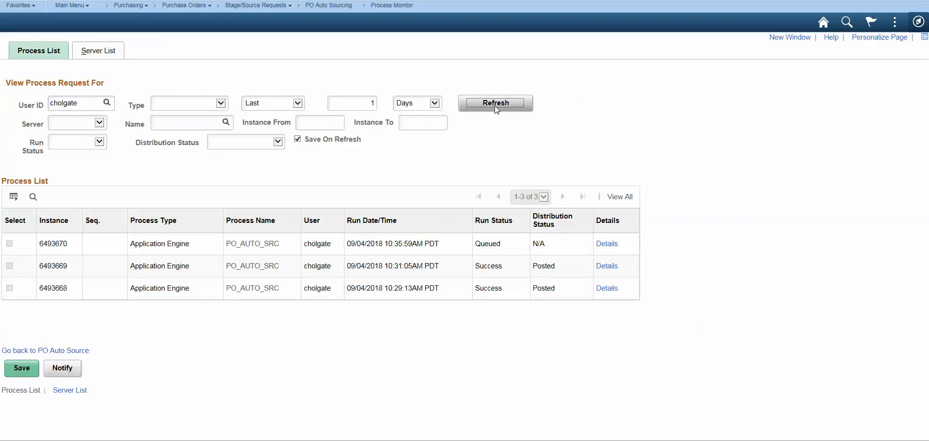
{"action": "left_click", "coordinate": [497, 109]}
{"action": "left_click", "coordinate": [496, 108]}
{"action": "left_click", "coordinate": [496, 108]}
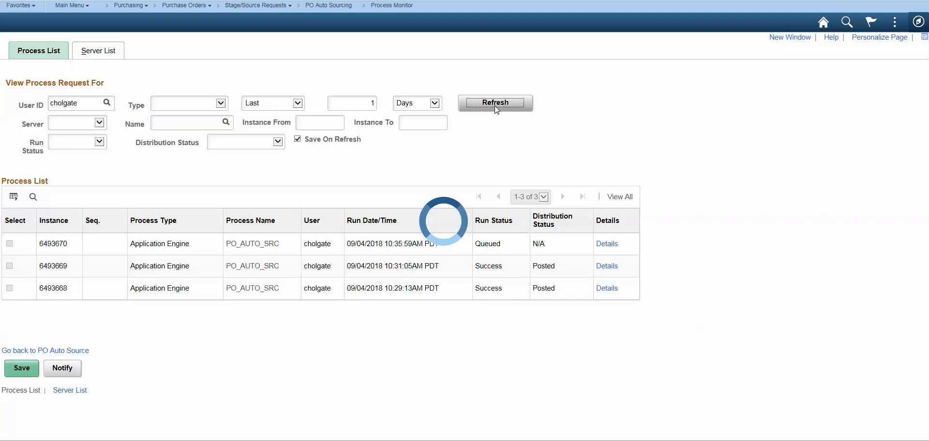
{"action": "left_click", "coordinate": [497, 108]}
{"action": "left_click", "coordinate": [497, 108]}
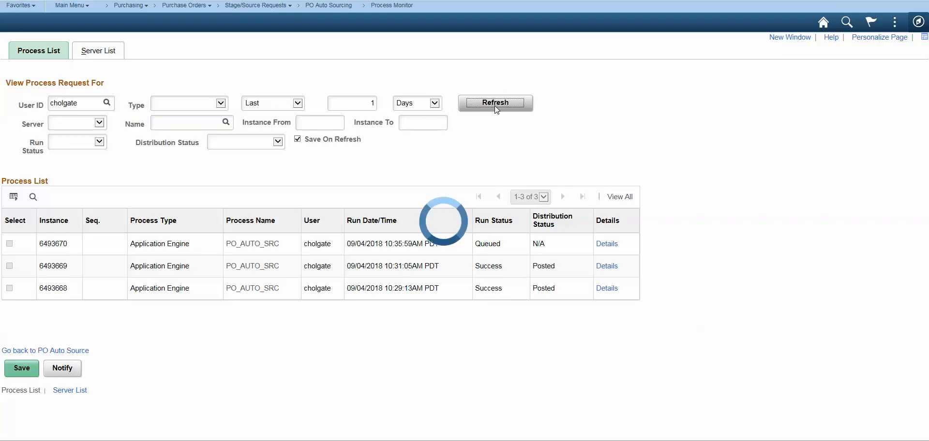
{"action": "left_click", "coordinate": [497, 108]}
{"action": "left_click", "coordinate": [497, 108]}
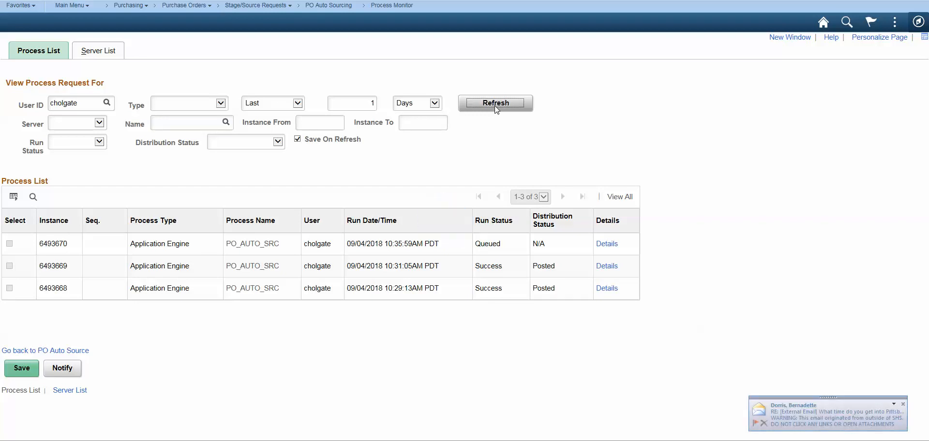
{"action": "left_click", "coordinate": [497, 108]}
{"action": "left_click", "coordinate": [496, 109]}
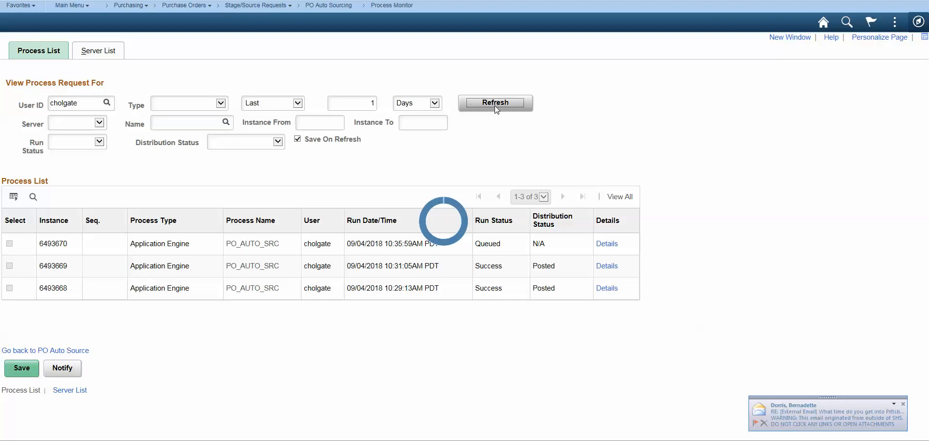
{"action": "left_click", "coordinate": [496, 109]}
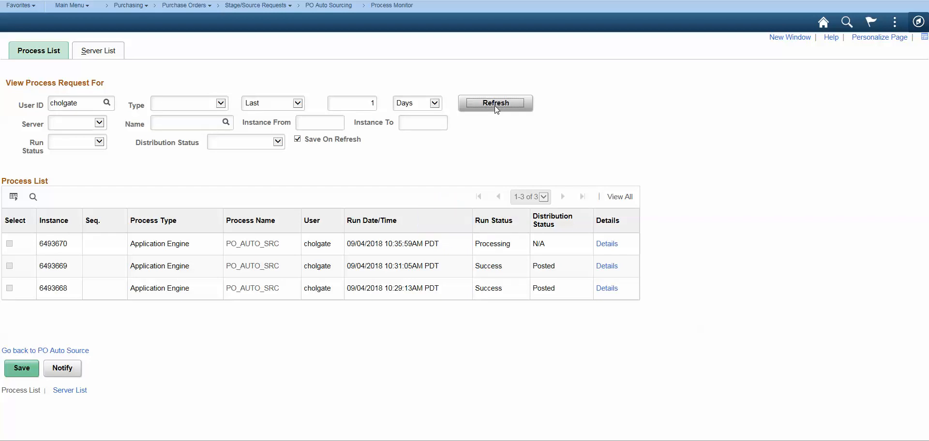
{"action": "left_click", "coordinate": [496, 107]}
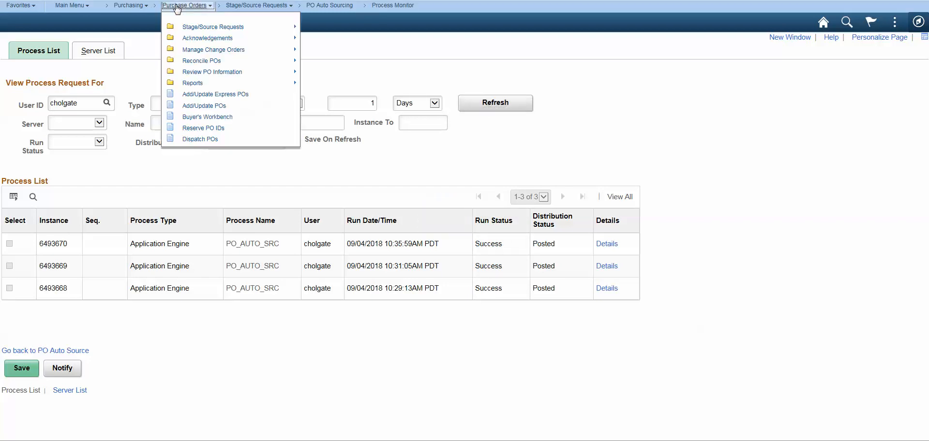
Find existing GSH01 purchase orders dated 09/04/2018 and open the HENRYSCHEI-001 order and the MEDLINE-001 order to review their lines.
{"action": "left_click", "coordinate": [197, 107]}
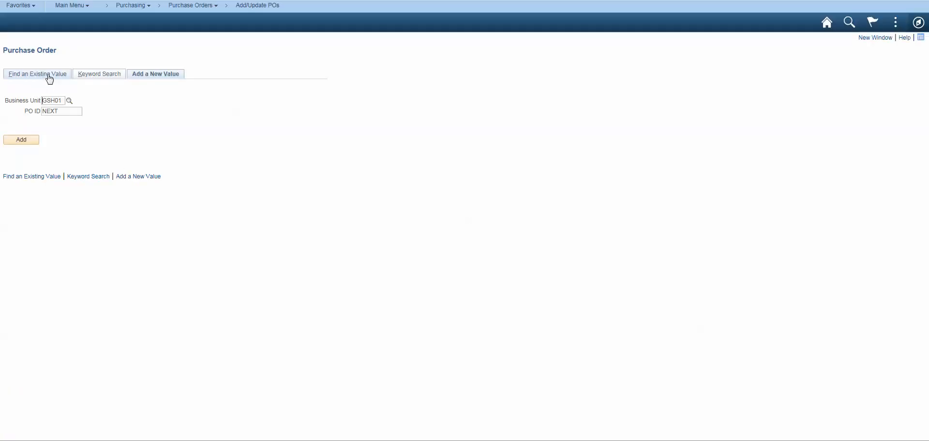
{"action": "left_click", "coordinate": [47, 75]}
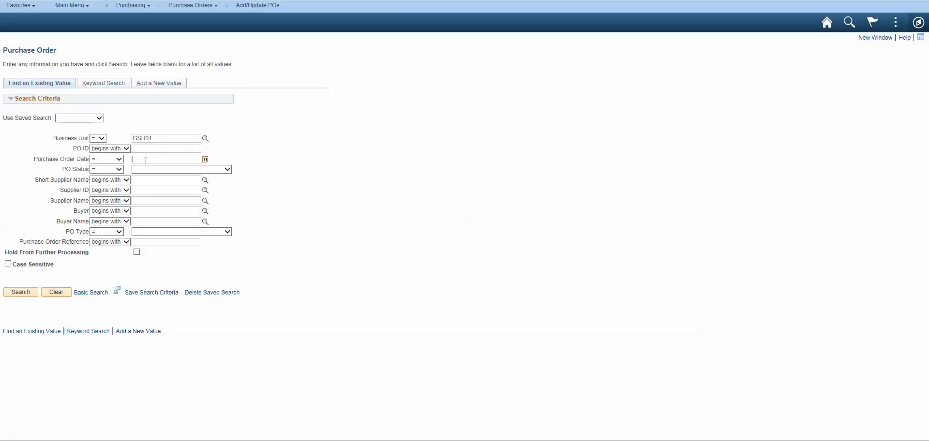
{"action": "left_click", "coordinate": [21, 291]}
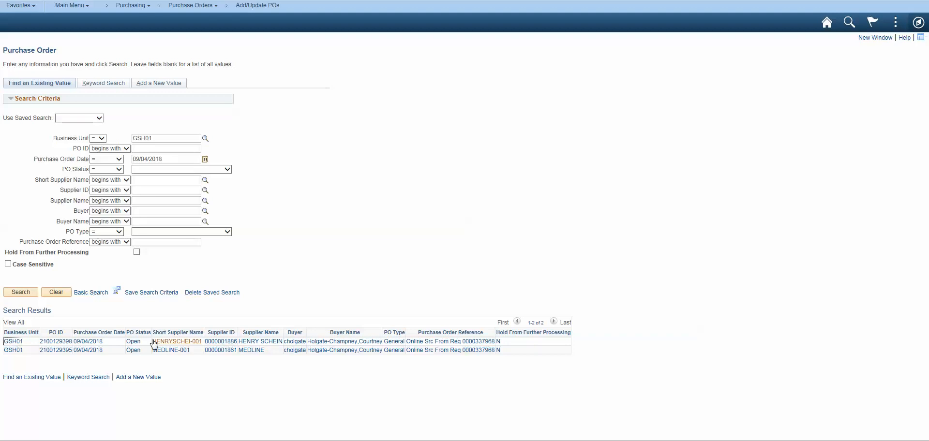
{"action": "left_click", "coordinate": [56, 343]}
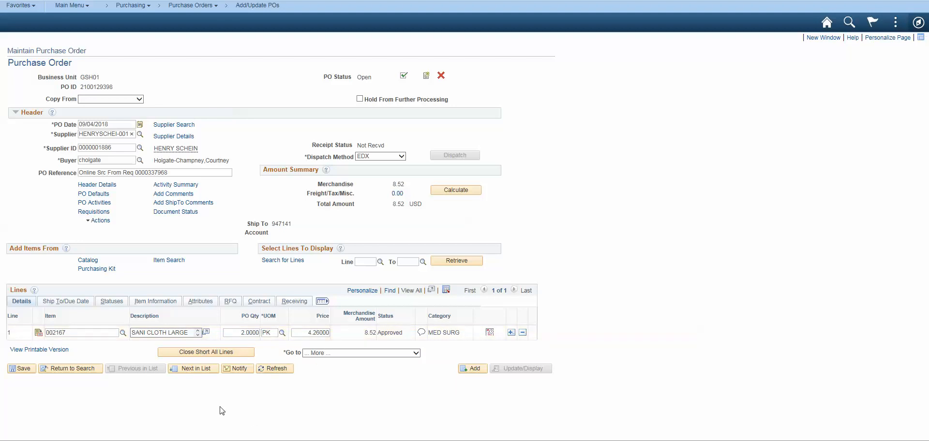
{"action": "left_click", "coordinate": [192, 373]}
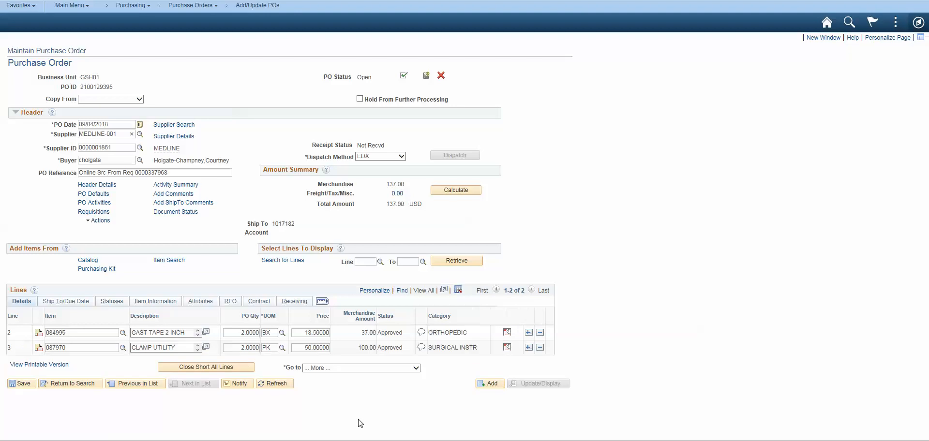